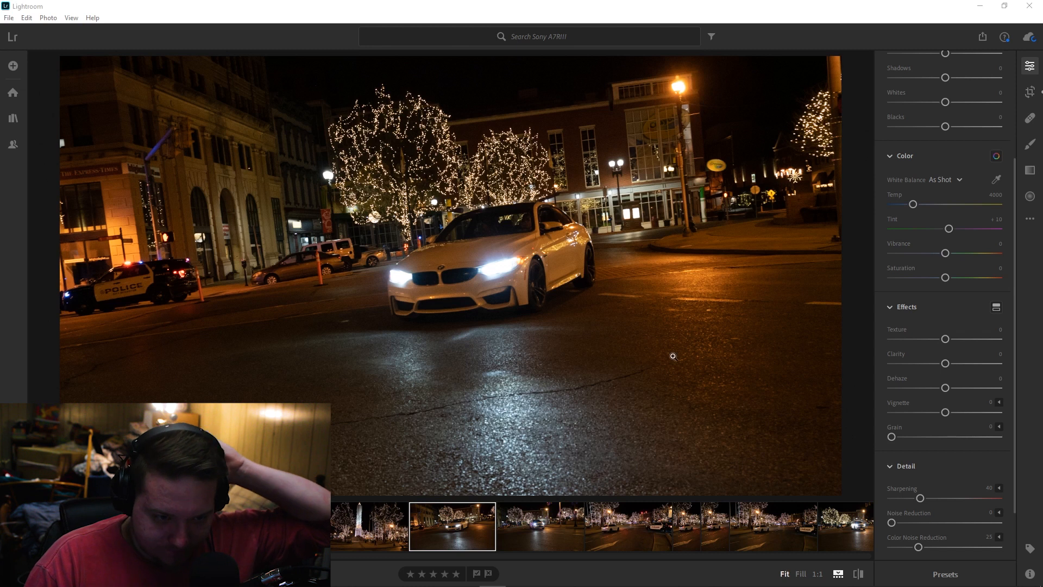
Set the BMW street photo's exposure to −0.10, contrast +31, shadows +41, whites −32, blacks −6, temperature 3545, vibrance +22 and saturation +25
key("Left")
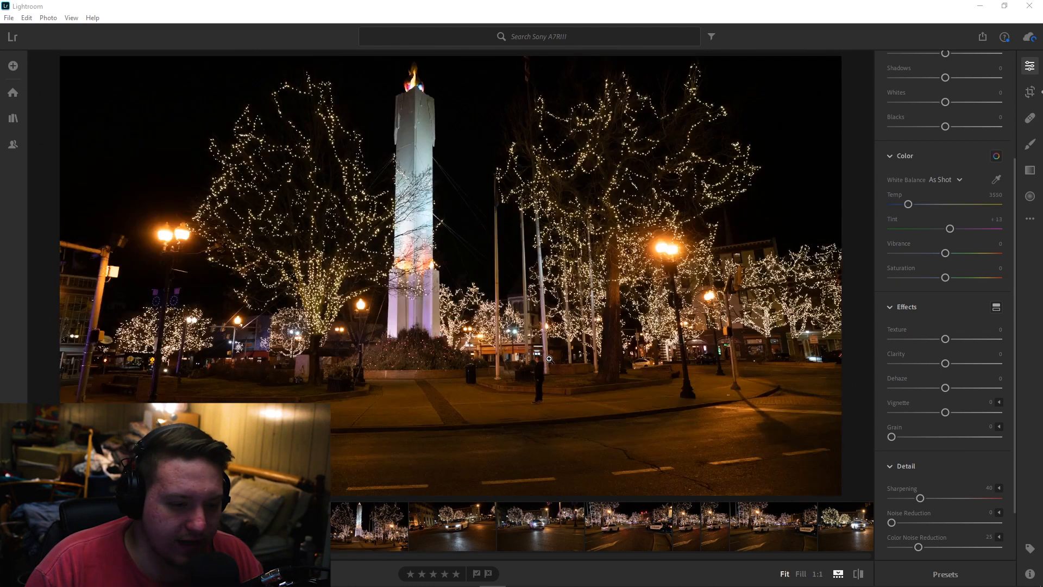
key("Right")
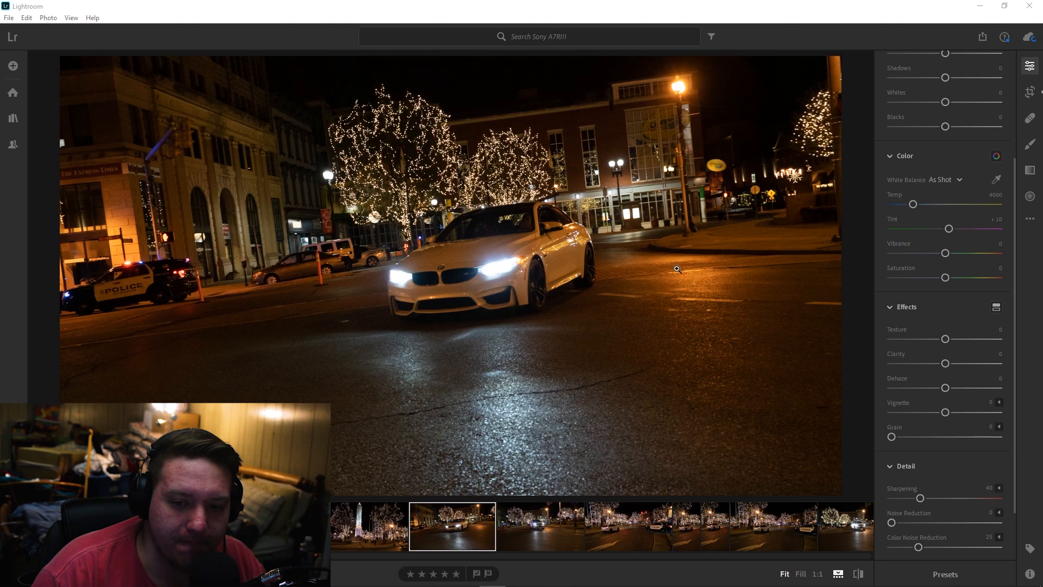
scroll(940, 190, "up", 3)
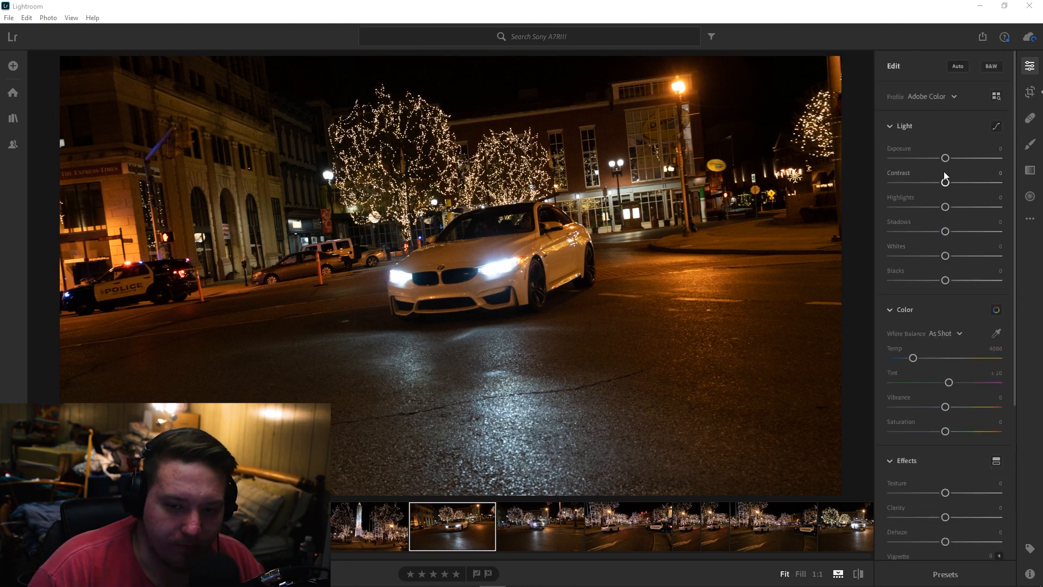
left_click_drag(960, 187, 946, 161)
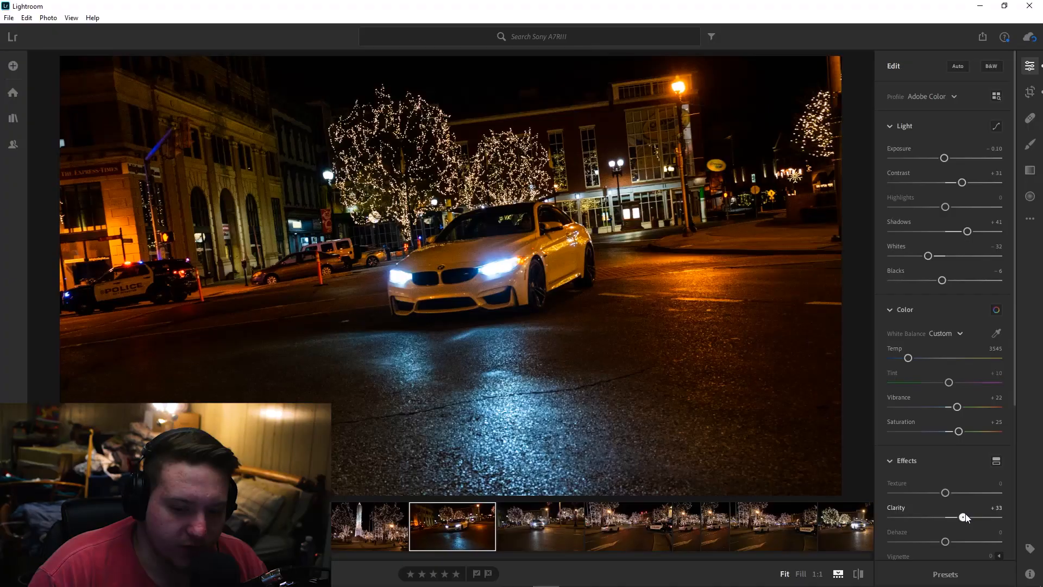
Set the BMW photo's texture to −56, clarity to +78, dehaze to +24 and vignette to −18
left_click_drag(945, 492, 987, 518)
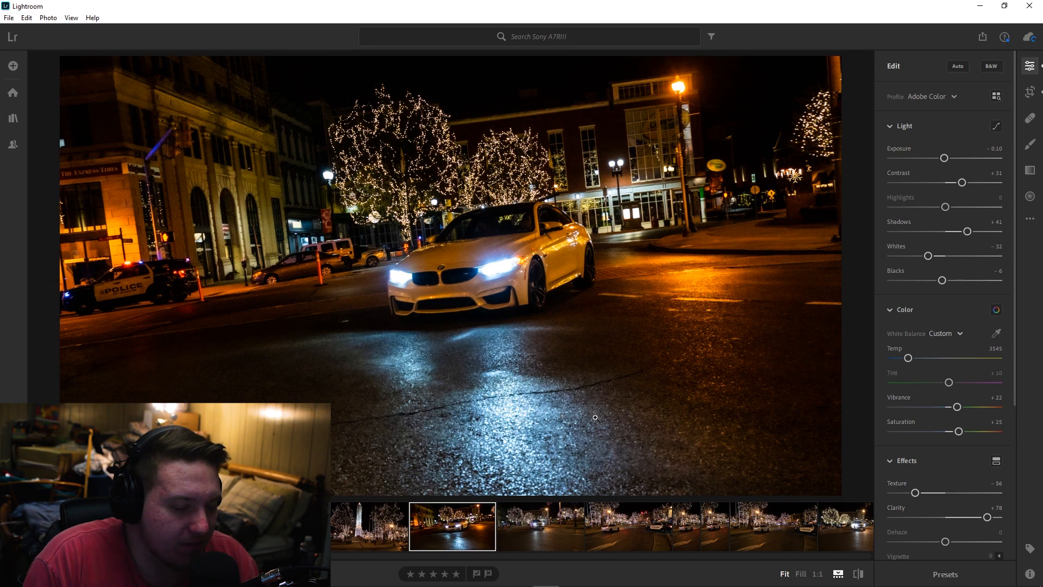
left_click_drag(945, 541, 932, 515)
scroll(931, 473, "down", 1)
scroll(923, 489, "down", 3)
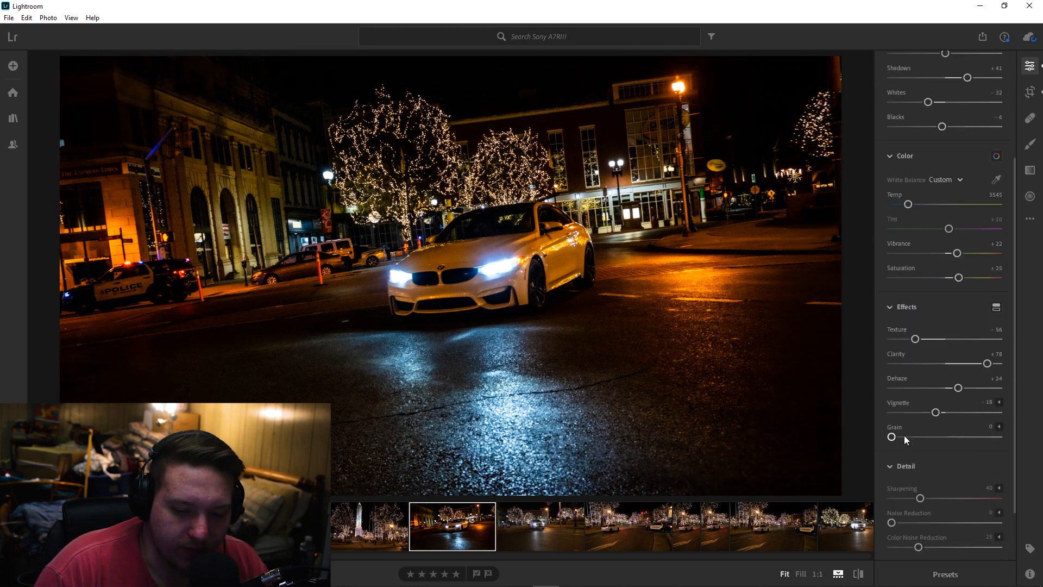
Set the BMW photo's noise reduction to 38 and texture to +32, and compare the edit with the original
left_click_drag(898, 474, 934, 474)
left_click_drag(916, 287, 976, 288)
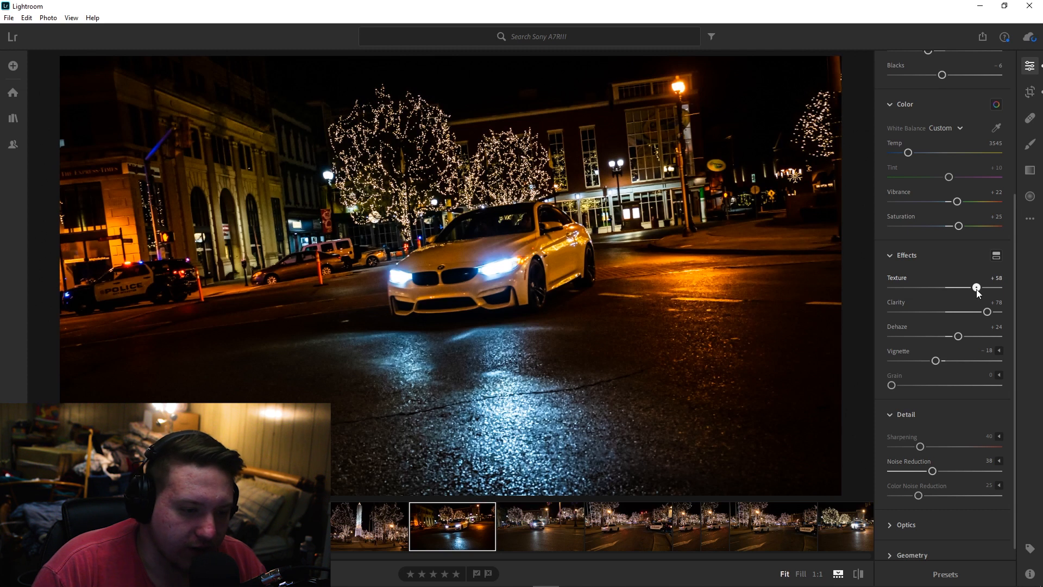
left_click_drag(978, 291, 964, 292)
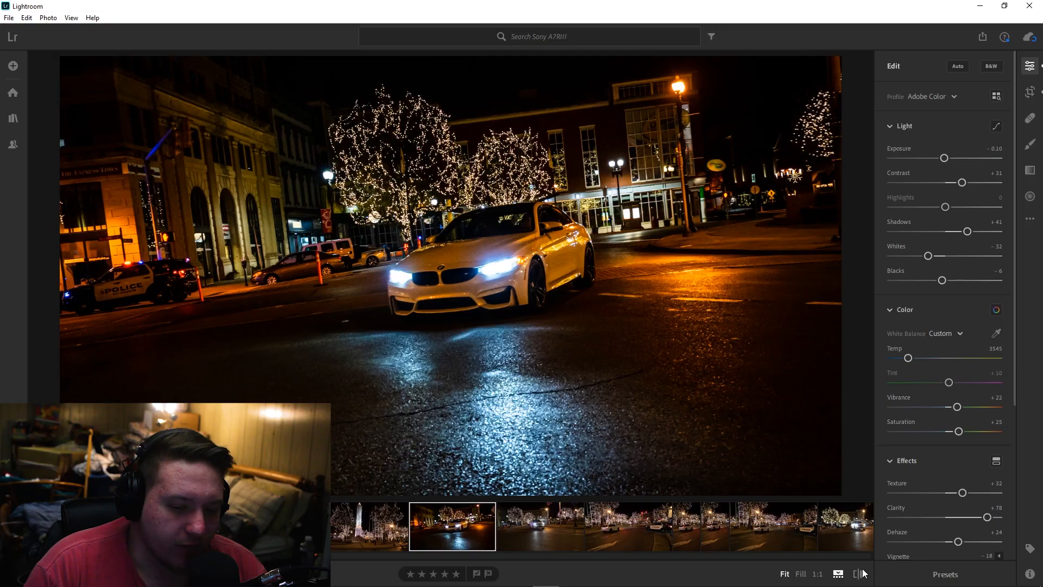
left_click(859, 573)
left_click(859, 574)
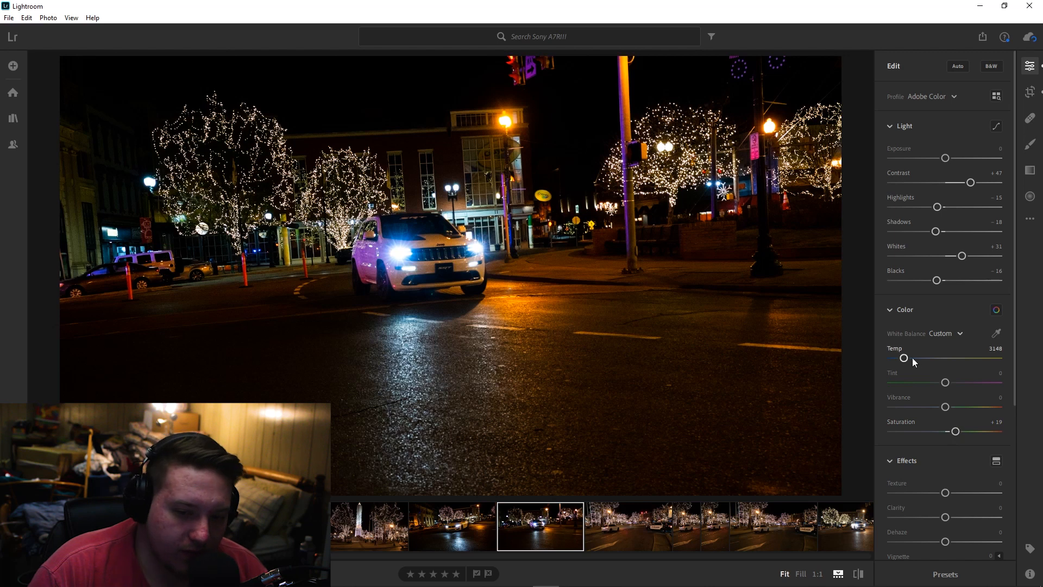
Set the white Jeep photo's temperature to 3047, texture +69, clarity +43, dehaze +27, vignette −19 and noise reduction 34
left_click_drag(904, 358, 904, 357)
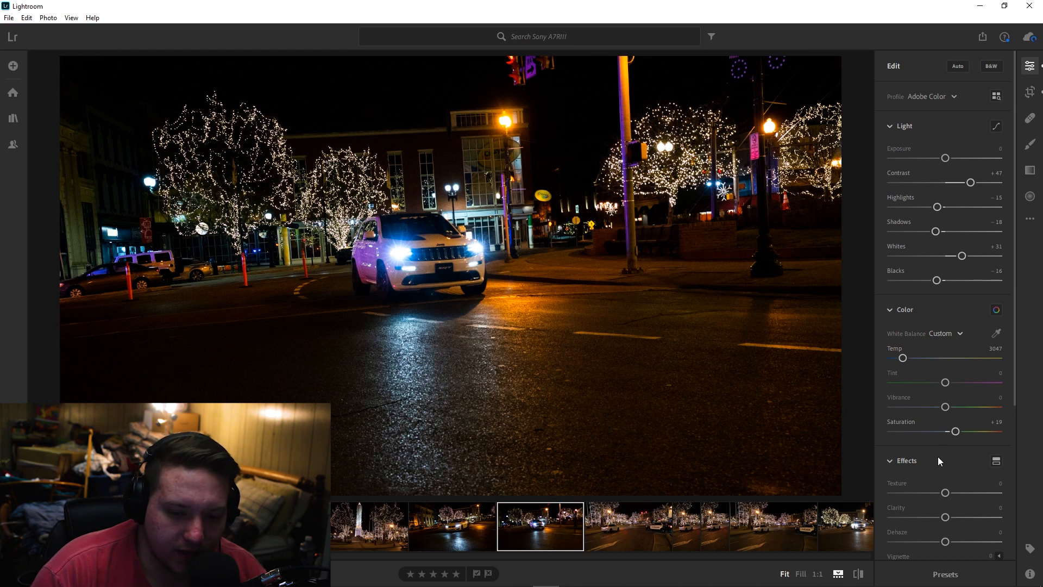
scroll(934, 464, "down", 2)
left_click_drag(946, 466, 968, 466)
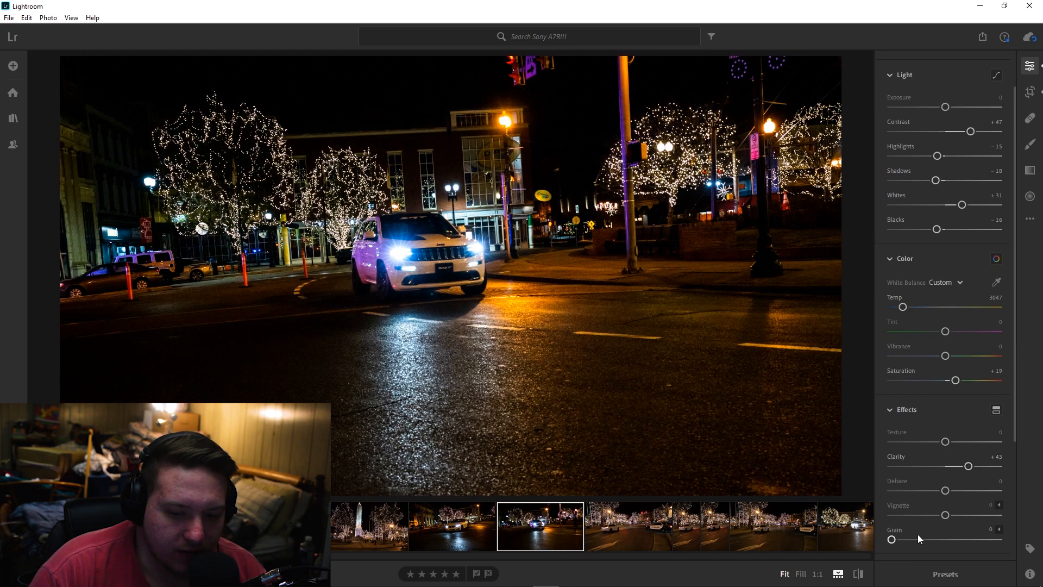
scroll(918, 538, "down", 6)
left_click_drag(891, 455, 931, 458)
left_click_drag(945, 272, 979, 273)
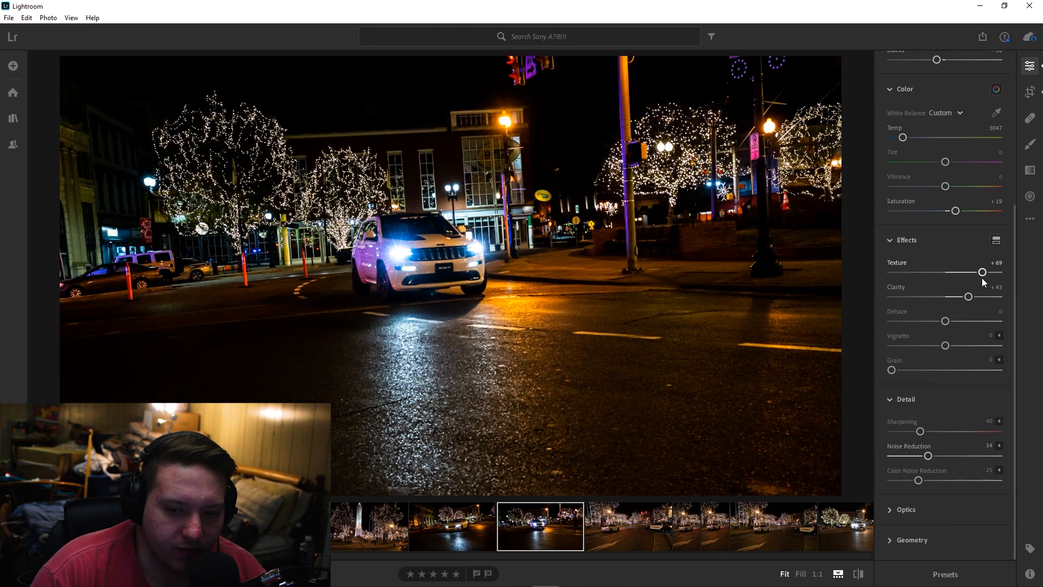
left_click_drag(945, 321, 934, 344)
Compare the edited Jeep photo repeatedly with its unedited original
left_click(858, 574)
left_click(859, 574)
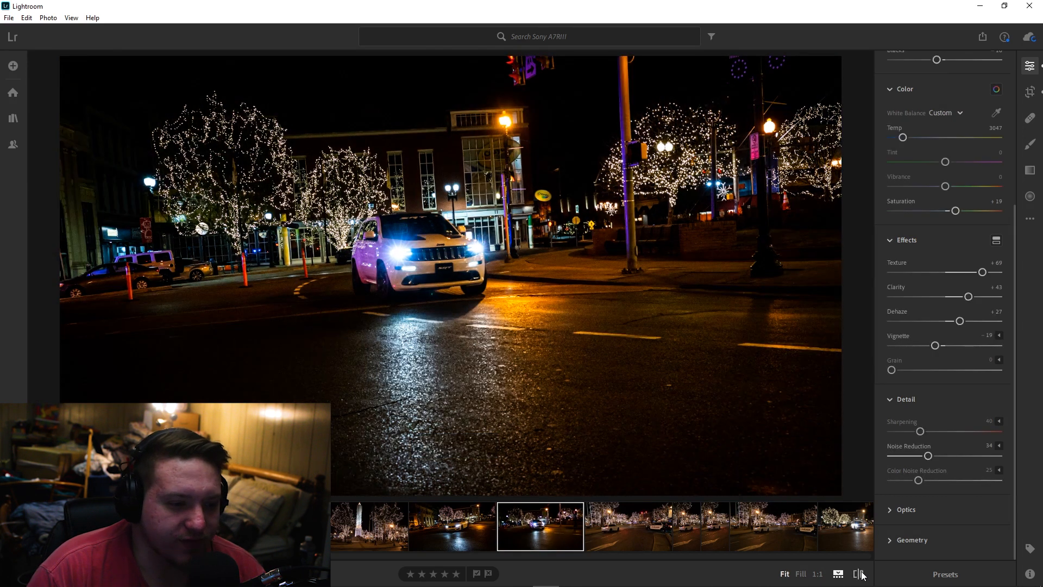
left_click(858, 574)
left_click(858, 574)
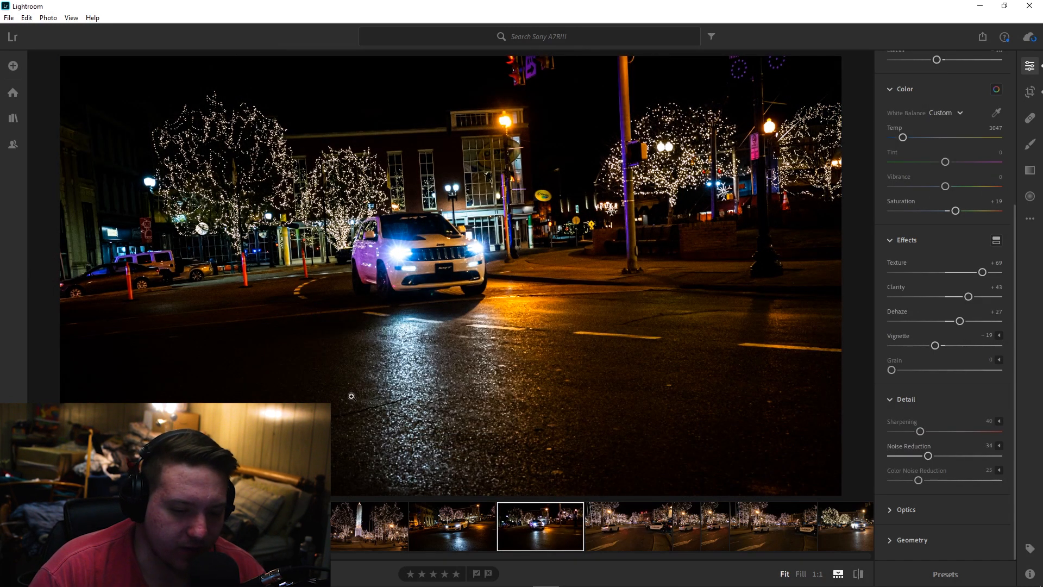
left_click(859, 574)
left_click(858, 573)
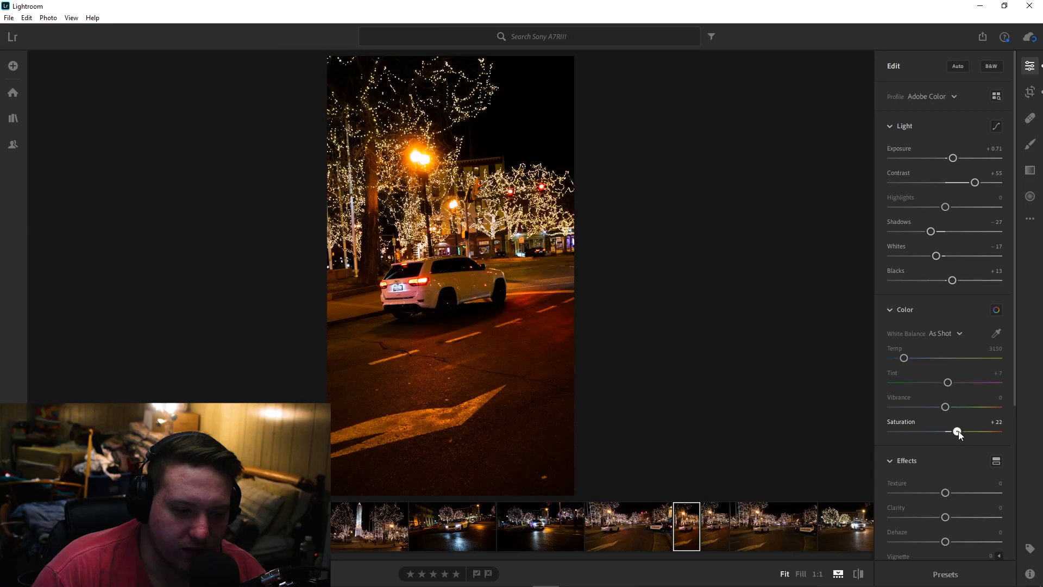
Raise the vibrance and clarity of the vertical photo of the Jeep's rear and cool its color temperature
left_click_drag(954, 429, 966, 407)
left_click_drag(904, 358, 898, 358)
scroll(959, 432, "down", 2)
left_click_drag(945, 414, 970, 419)
On the photo of the Jeep passing the traffic lights, set texture +83, clarity +48, dehaze +64, vignette −31 and noise reduction 40
key("Right")
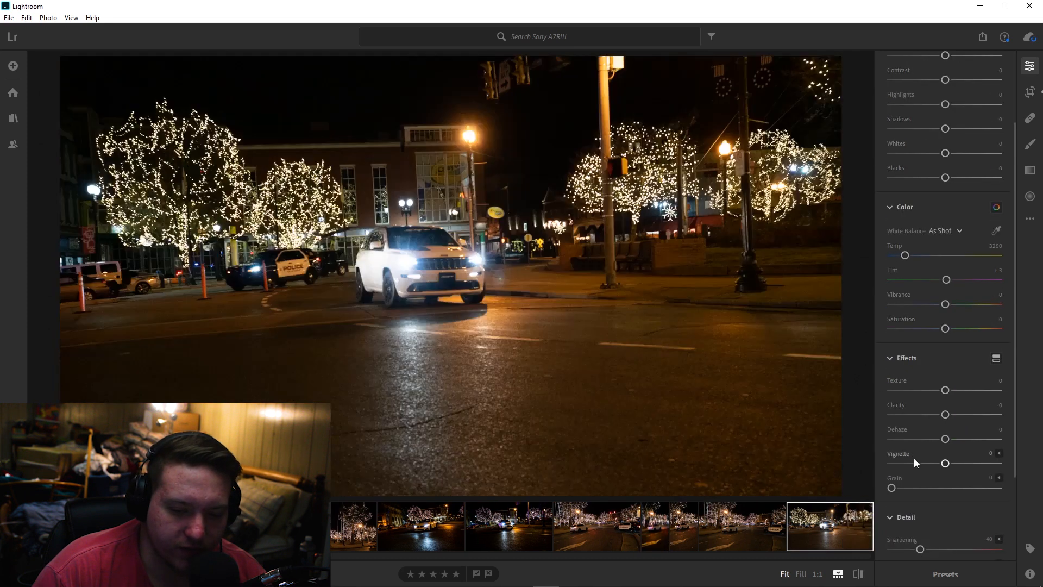
key("Right")
left_click_drag(909, 526, 940, 518)
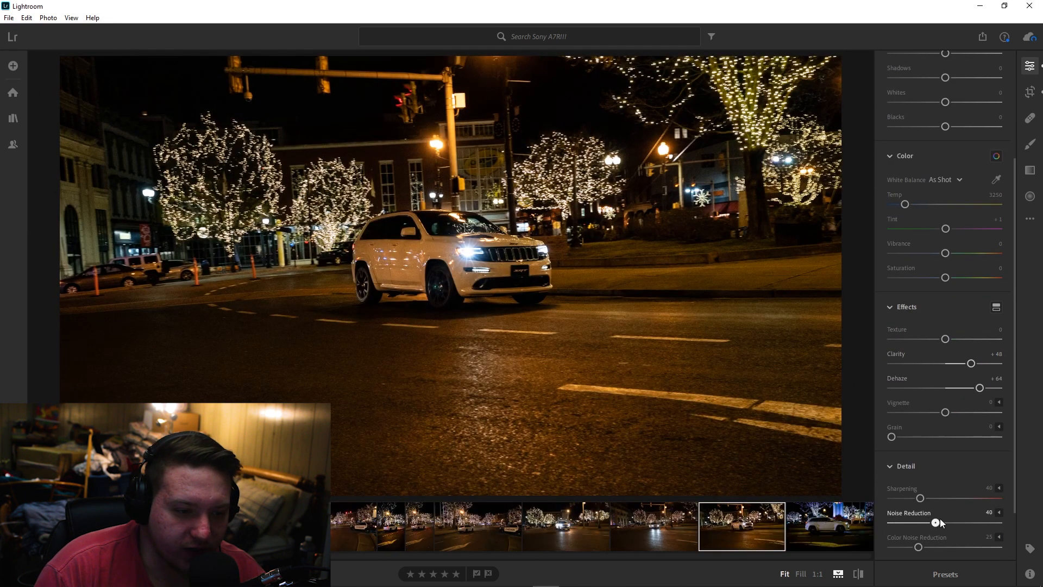
left_click_drag(945, 339, 990, 339)
left_click_drag(946, 408, 928, 411)
Set the Jeep photo's contrast to +42, highlights to −28, whites to +27 and blacks to +39
scroll(922, 307, "up", 5)
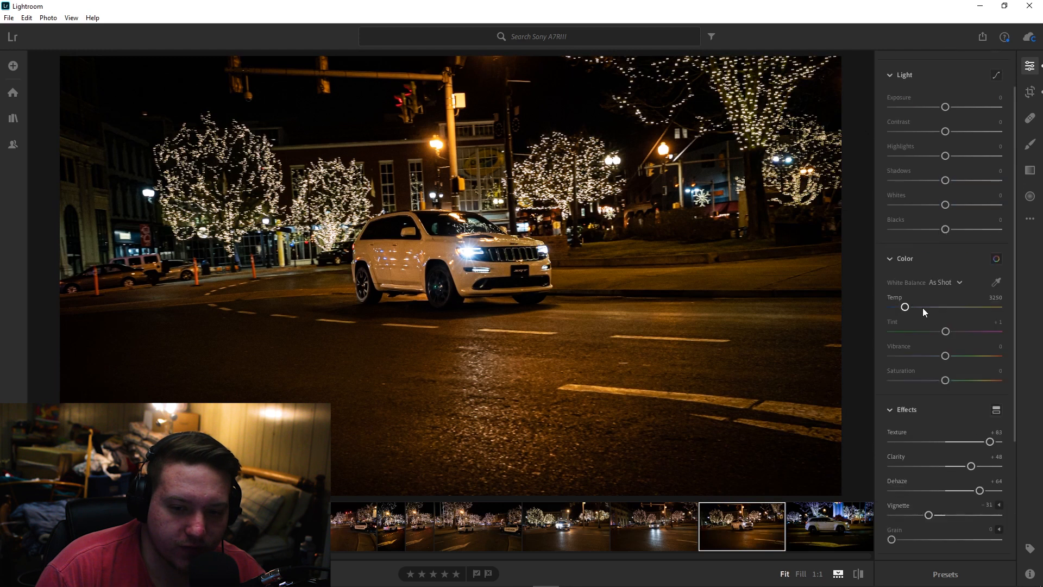
mouse_move(946, 207)
left_mouse_down()
mouse_move(956, 207)
mouse_move(930, 207)
left_mouse_up()
left_click_drag(945, 183, 968, 184)
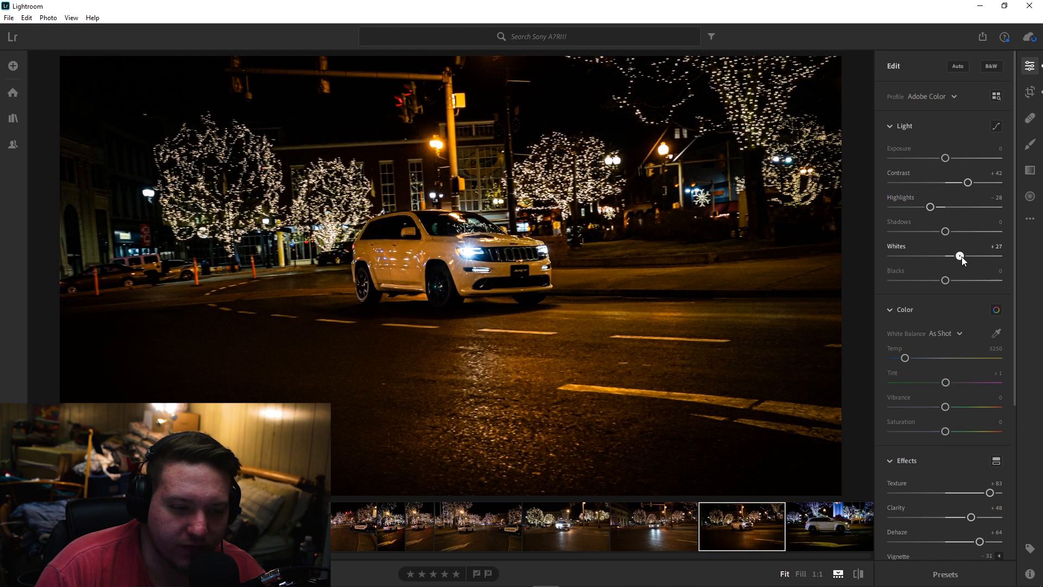
left_click_drag(937, 280, 966, 280)
Set the Jeep photo's temperature to 2845, vibrance to +12 and saturation to +3, and reduce its texture
left_click_drag(945, 431, 951, 406)
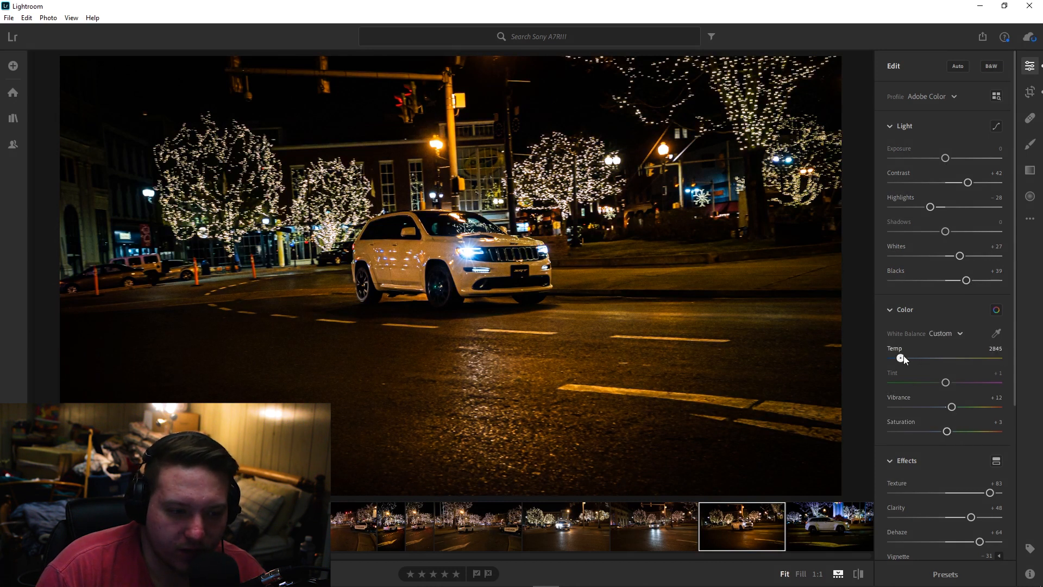
scroll(929, 399, "down", 1)
left_click_drag(990, 442, 966, 441)
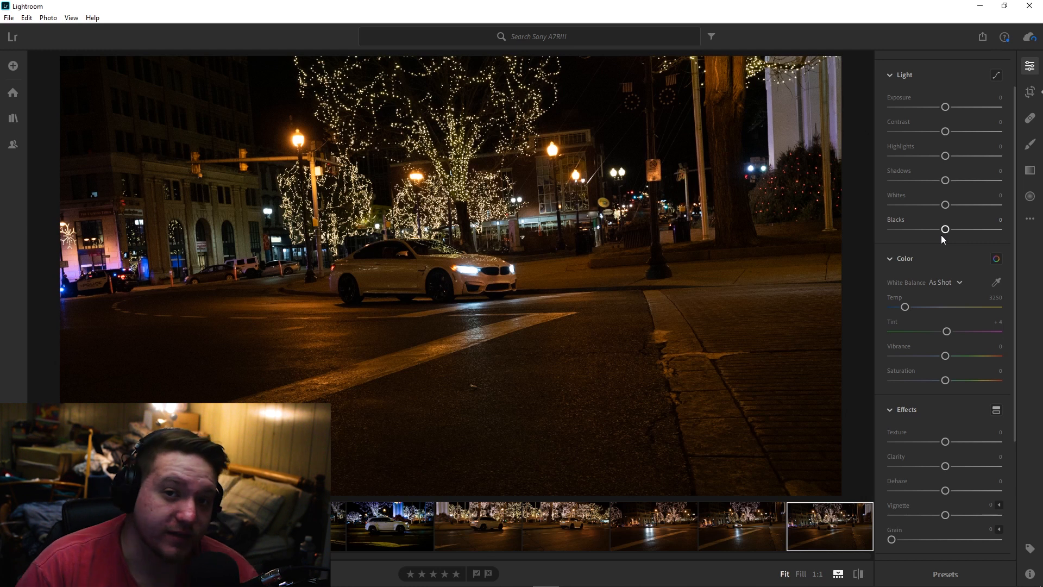
On the side-view photo of the BMW at the intersection, set texture +27, clarity +47, dehaze +61, vignette −25 and sharpening 60
left_click_drag(946, 490, 928, 470)
scroll(946, 414, "down", 1)
scroll(931, 464, "down", 2)
Set the BMW intersection photo's exposure to +0.35, contrast +45, shadows +58, whites −100, blacks +23, temperature 2846 and saturation +30
scroll(934, 451, "up", 4)
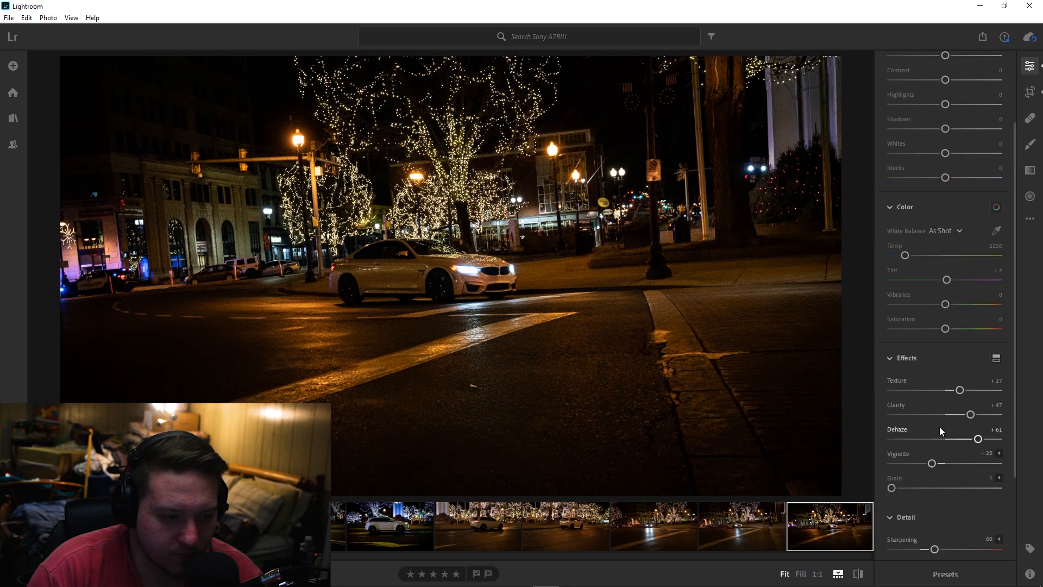
left_click_drag(945, 183, 969, 182)
left_click_drag(904, 358, 900, 358)
left_click_drag(945, 431, 961, 431)
left_click_drag(945, 158, 949, 159)
left_click_drag(946, 280, 891, 255)
left_click_drag(977, 280, 957, 280)
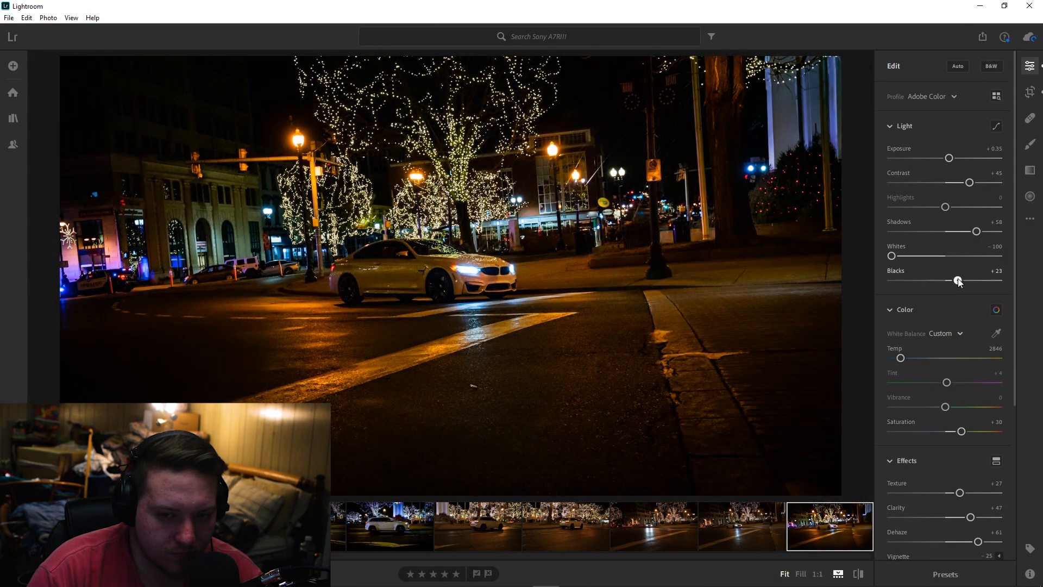
Lower the highlights, raise the exposure, whites and blacks, and compare the BMW intersection photo with its original
left_click_drag(946, 207, 891, 206)
left_click_drag(949, 158, 954, 158)
left_click_drag(892, 256, 943, 256)
mouse_move(958, 280)
left_mouse_down()
mouse_move(930, 280)
mouse_move(964, 281)
left_mouse_up()
left_click(863, 574)
left_click(864, 574)
On the BMW front close-up, set exposure to +0.30, contrast to +60 and highlights to −100
key("Right")
key("Right")
key("Right")
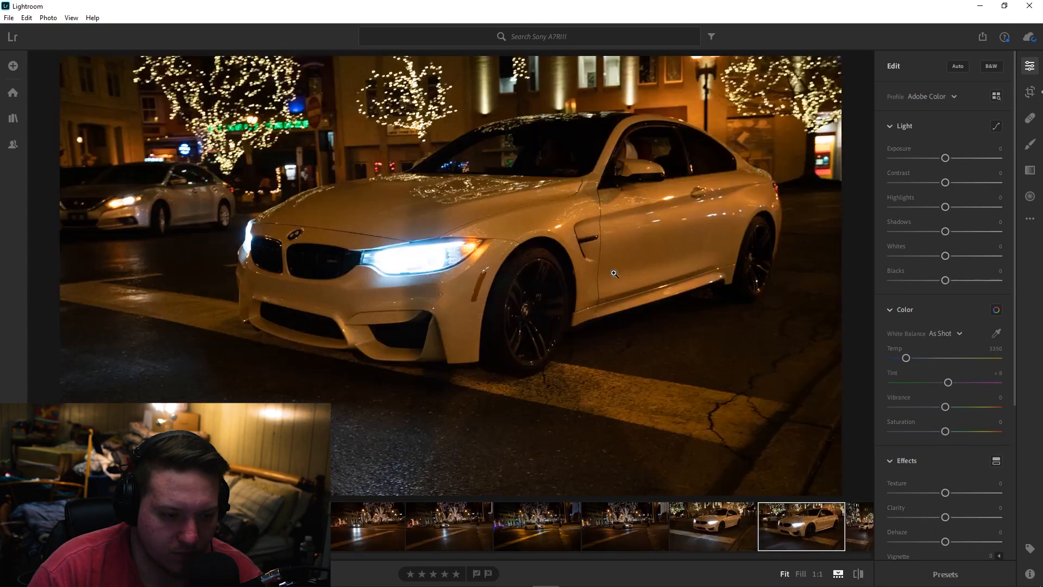
left_click_drag(945, 182, 948, 158)
left_click_drag(945, 207, 891, 206)
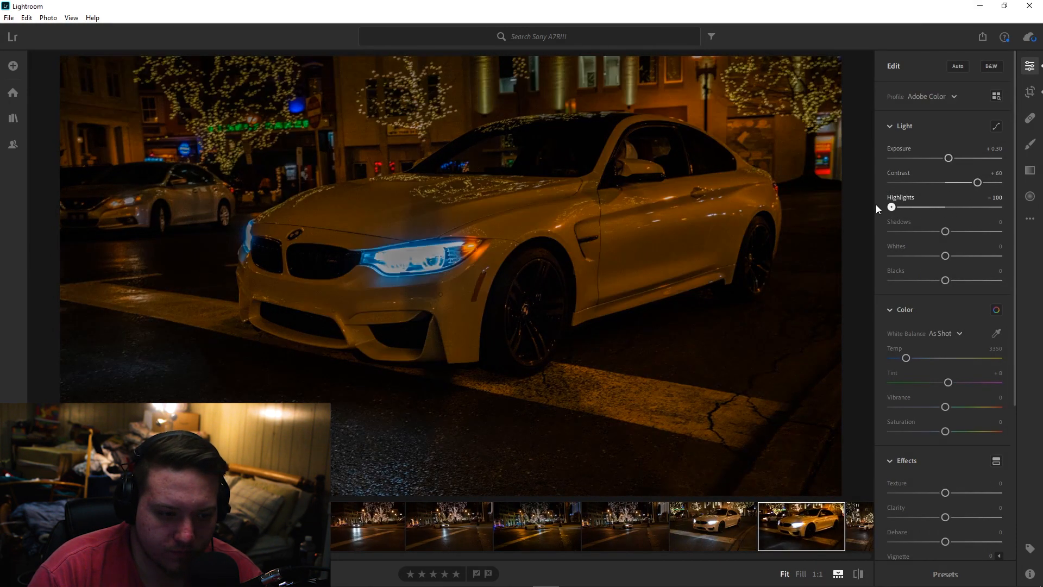
Raise the BMW close-up's whites and exposure, soften the contrast and highlights reduction, and lower the blacks
left_click_drag(945, 256, 966, 256)
left_click_drag(977, 183, 952, 158)
left_click_drag(891, 207, 914, 207)
left_click_drag(945, 280, 928, 280)
left_click_drag(967, 256, 966, 256)
Cool the BMW close-up's temperature, reduce its saturation, and increase its clarity and texture
left_click_drag(906, 358, 900, 358)
left_click_drag(946, 431, 934, 430)
scroll(935, 431, "down", 1)
left_click_drag(945, 466, 964, 441)
Add noise reduction, a darkening vignette and more dehaze to the BMW close-up
scroll(964, 441, "down", 2)
left_click_drag(897, 523, 947, 518)
left_click_drag(946, 412, 935, 413)
left_click_drag(945, 388, 963, 388)
scroll(944, 470, "up", 1)
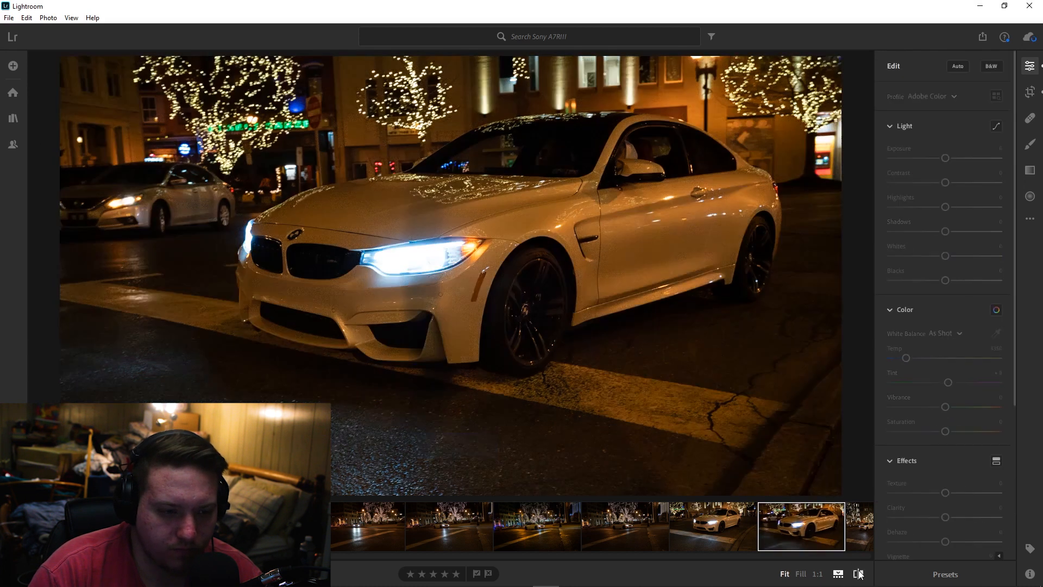
Go to the photo of the Jeep near the lit monument and raise its exposure, contrast, shadows and blacks
key("Right")
key("Right")
key("Right")
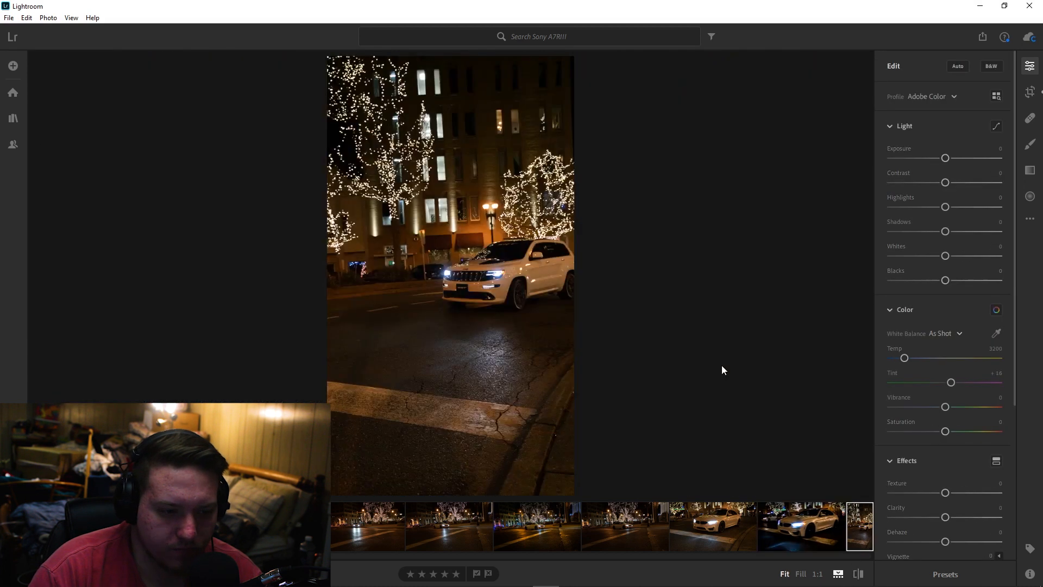
key("Right")
key("Right")
key("Right")
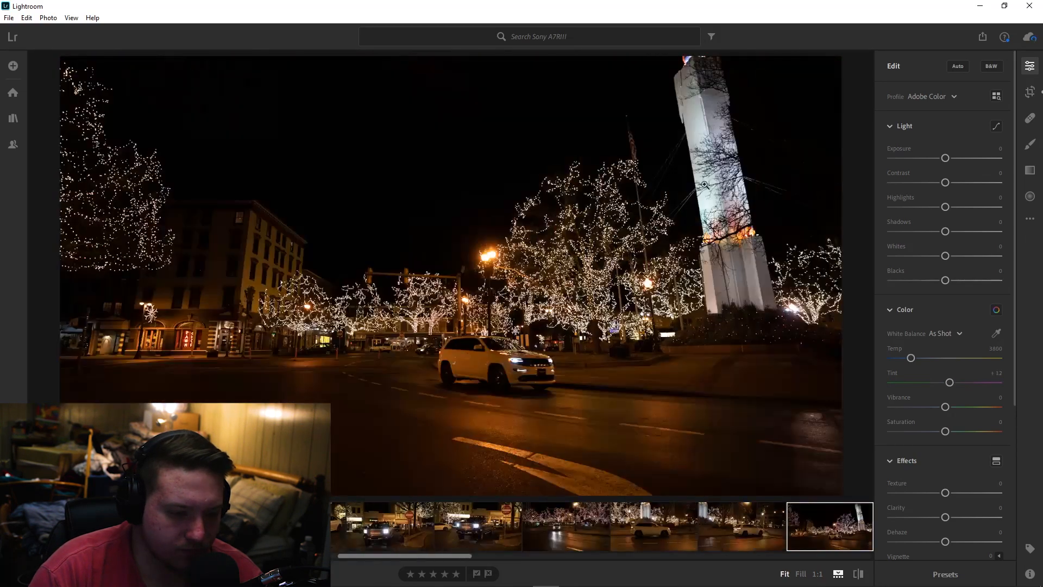
key("Right")
key("Left")
left_click_drag(945, 182, 951, 158)
left_click_drag(946, 231, 949, 207)
left_click_drag(946, 281, 973, 280)
Set the monument photo's temperature to 2739, saturation to +26, clarity to +52 and texture to +33
left_click_drag(911, 358, 899, 358)
left_click_drag(945, 431, 959, 431)
scroll(939, 443, "down", 1)
left_click_drag(945, 466, 973, 466)
left_click_drag(945, 441, 964, 441)
Set the monument photo's dehaze to +23, vignette to −26 and noise reduction to 32
scroll(916, 445, "down", 2)
left_click_drag(945, 387, 931, 412)
left_click_drag(891, 522, 925, 522)
scroll(937, 491, "up", 3)
scroll(938, 493, "down", 5)
scroll(916, 530, "up", 1)
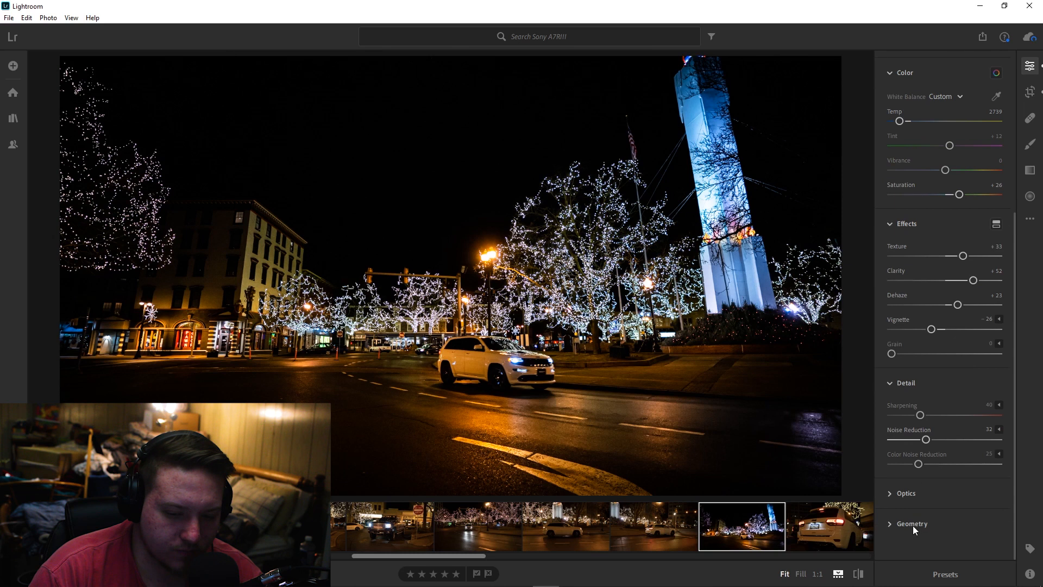
On the Jeep rear close-up, lower the highlights, raise the contrast, and set whites +41, temperature 2303 and saturation +45
key("Right")
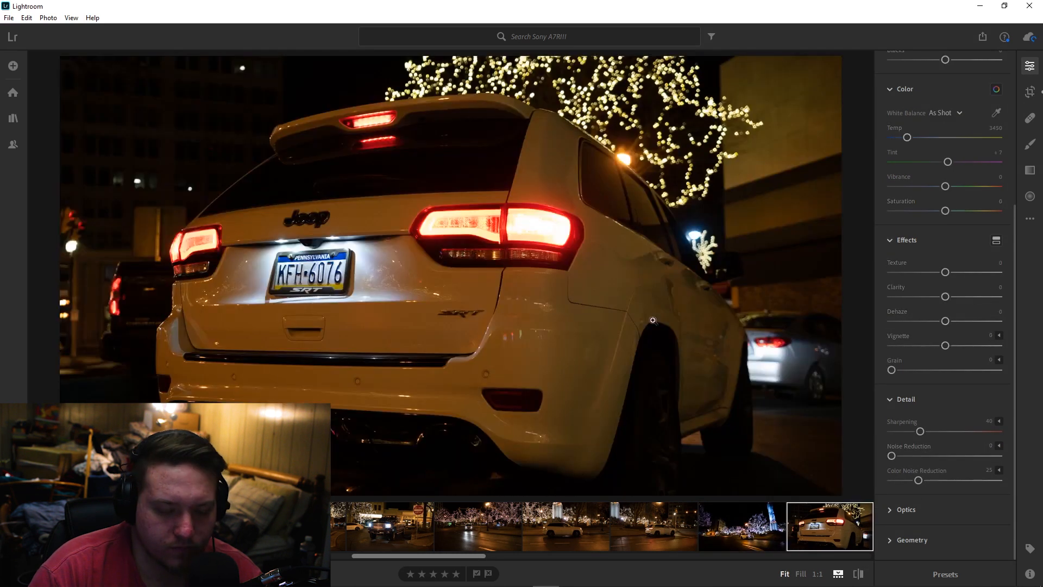
scroll(926, 330, "up", 4)
mouse_move(945, 207)
left_mouse_down()
mouse_move(957, 207)
mouse_move(928, 209)
left_mouse_up()
left_click_drag(946, 256, 968, 256)
left_click_drag(945, 183, 973, 183)
left_click_drag(907, 358, 894, 358)
left_click_drag(945, 431, 969, 431)
Set the rear close-up's texture and clarity to +47, dehaze +20, vignette −17 and noise reduction 32, and compare it with the original
scroll(895, 362, "down", 3)
left_click_drag(945, 388, 971, 363)
left_click_drag(945, 339, 970, 339)
left_click_drag(944, 413, 936, 412)
left_click_drag(892, 522, 926, 523)
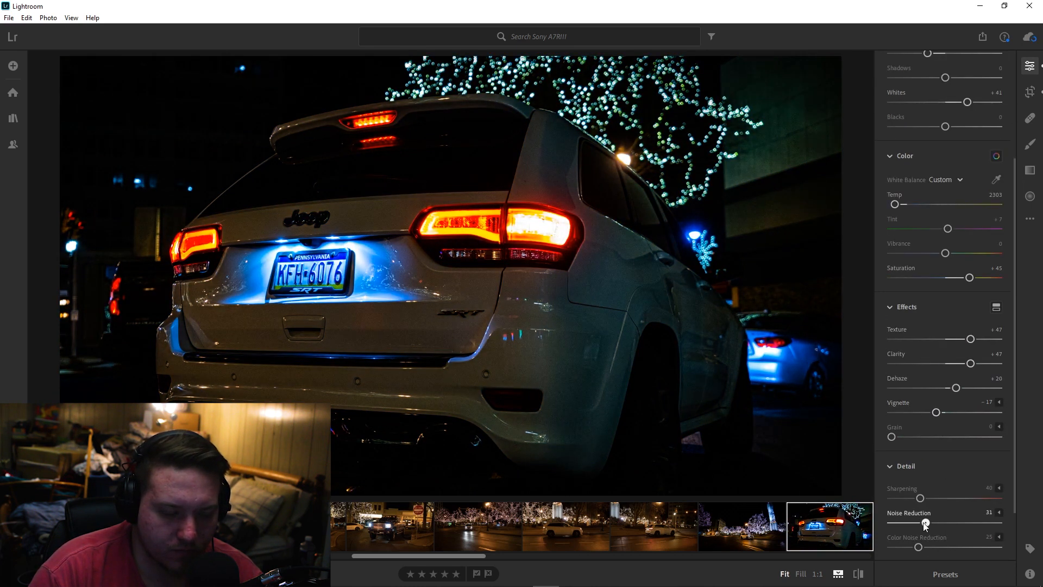
left_click(859, 573)
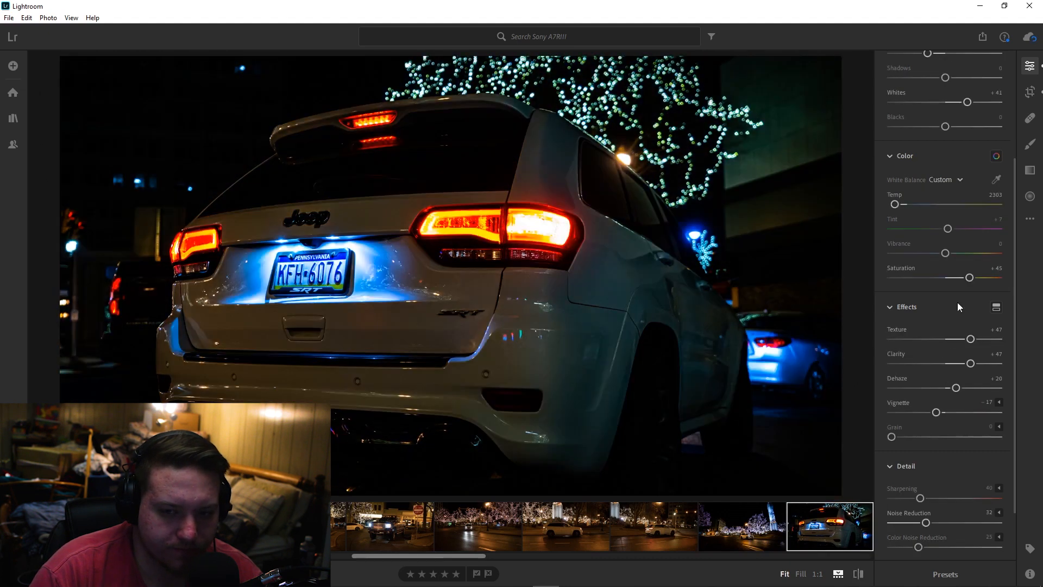
On the front close-up of the white Jeep, set contrast +54, highlights −21, whites −52, blacks +55, temperature 2541 and saturation +38
key("Right")
key("Right")
key("Right")
key("Right")
key("Right")
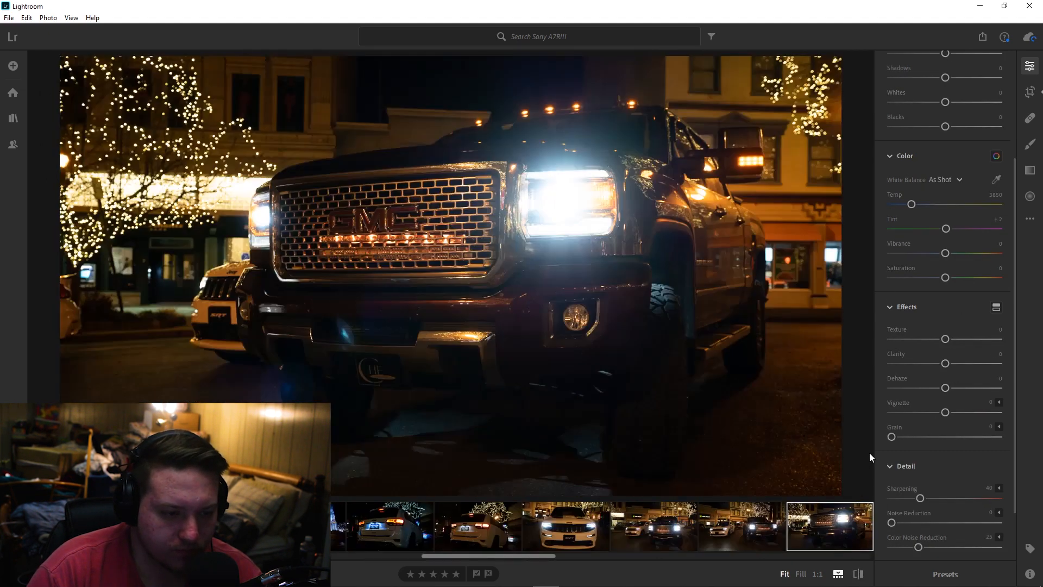
key("Right")
scroll(910, 200, "up", 3)
left_click_drag(946, 183, 936, 210)
left_click_drag(946, 256, 975, 281)
left_click_drag(908, 357, 899, 358)
left_click_drag(946, 431, 967, 431)
Set the Jeep front close-up's texture to +45, clarity +87, dehaze +28 and vignette −32, and compare it with the original
scroll(915, 391, "down", 1)
left_click_drag(945, 466, 992, 466)
left_click_drag(946, 441, 929, 465)
scroll(972, 443, "down", 1)
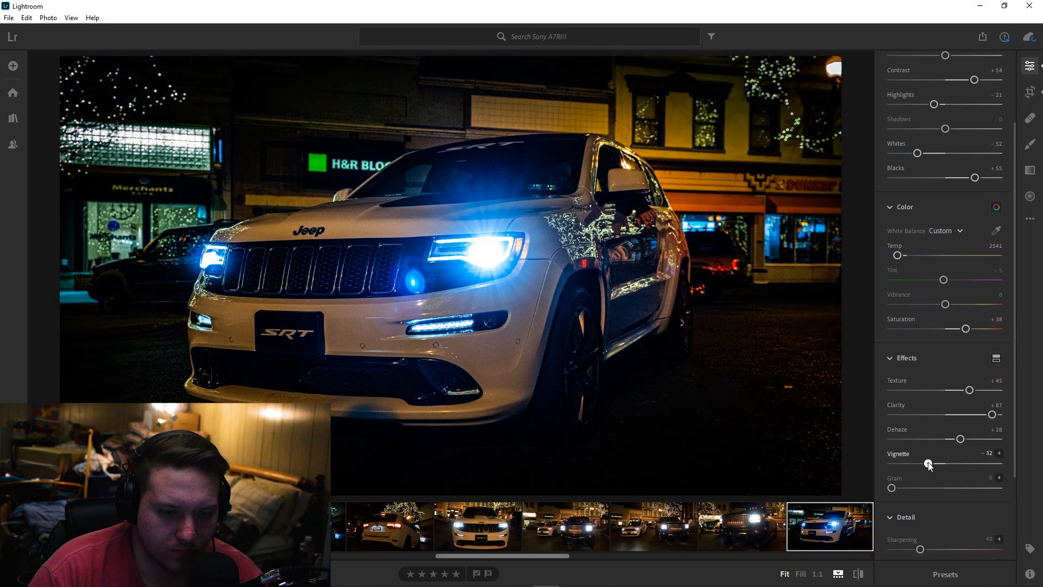
scroll(927, 464, "down", 1)
left_click(859, 572)
On the vertical shot just before the SRT badge close-up, raise the clarity and texture, adjust the dehaze, and darken the vignette slightly
key("Right")
key("Right")
key("Right")
key("Right")
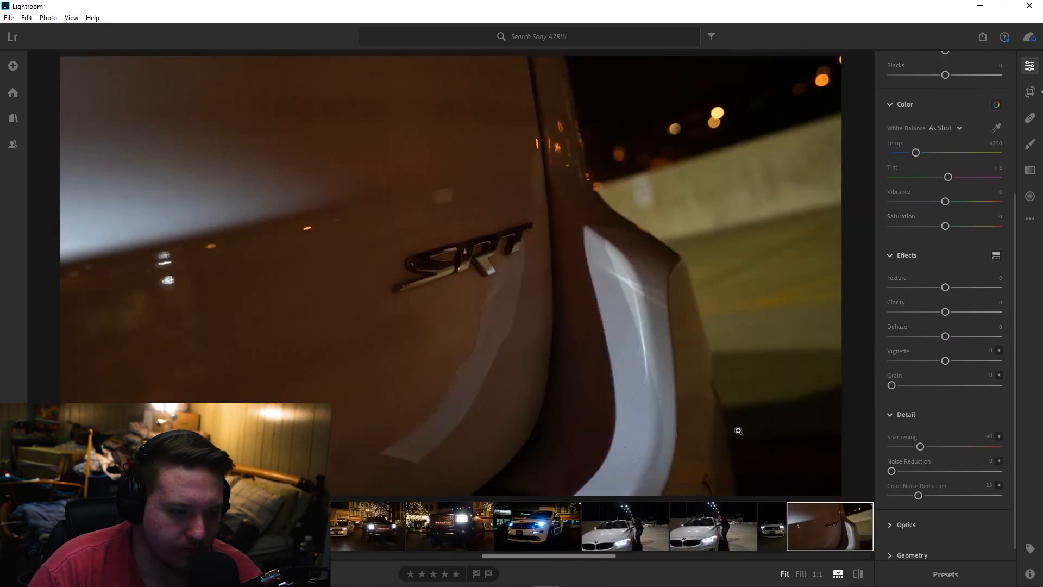
key("Left")
left_click_drag(946, 313, 979, 313)
left_click_drag(946, 289, 966, 288)
left_click_drag(945, 336, 940, 361)
Cool the same photo's temperature slightly, raise its contrast and shadows, and adjust its whites and blacks
scroll(924, 194, "up", 3)
left_click_drag(915, 307, 911, 308)
scroll(923, 245, "up", 1)
left_click_drag(945, 183, 967, 183)
left_click_drag(945, 232, 975, 231)
left_click_drag(946, 280, 950, 256)
On the wristwatch photo, set exposure +0.76, contrast +53, highlights −51, shadows +47, whites −39, blacks −34 and temperature 3498
key("Right")
key("Right")
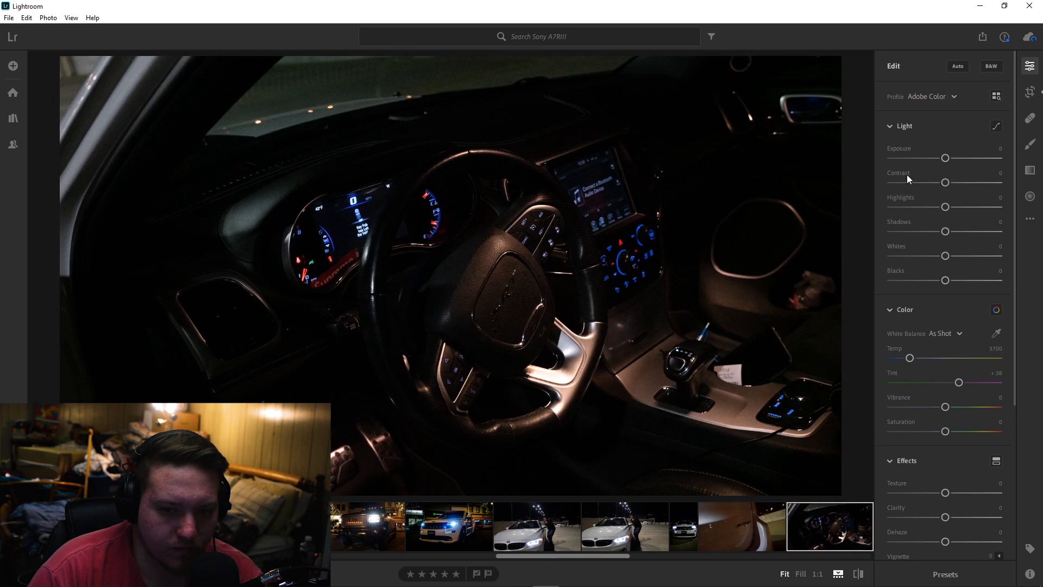
key("Right")
key("Right")
key("Right")
key("Right")
key("Right")
key("Right")
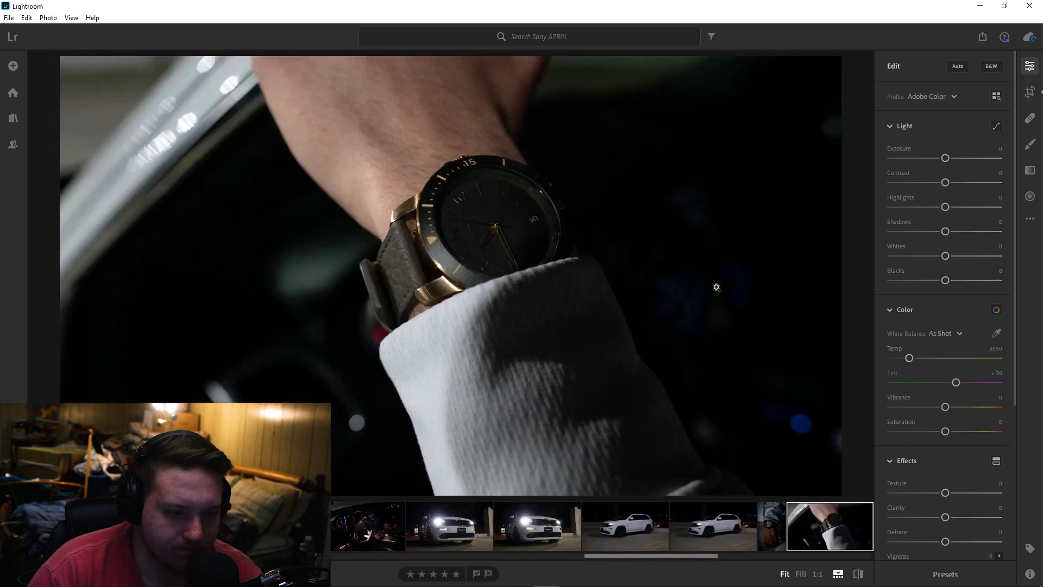
left_click_drag(946, 183, 974, 182)
left_click_drag(945, 158, 954, 158)
left_click_drag(946, 207, 927, 280)
left_click_drag(909, 358, 906, 358)
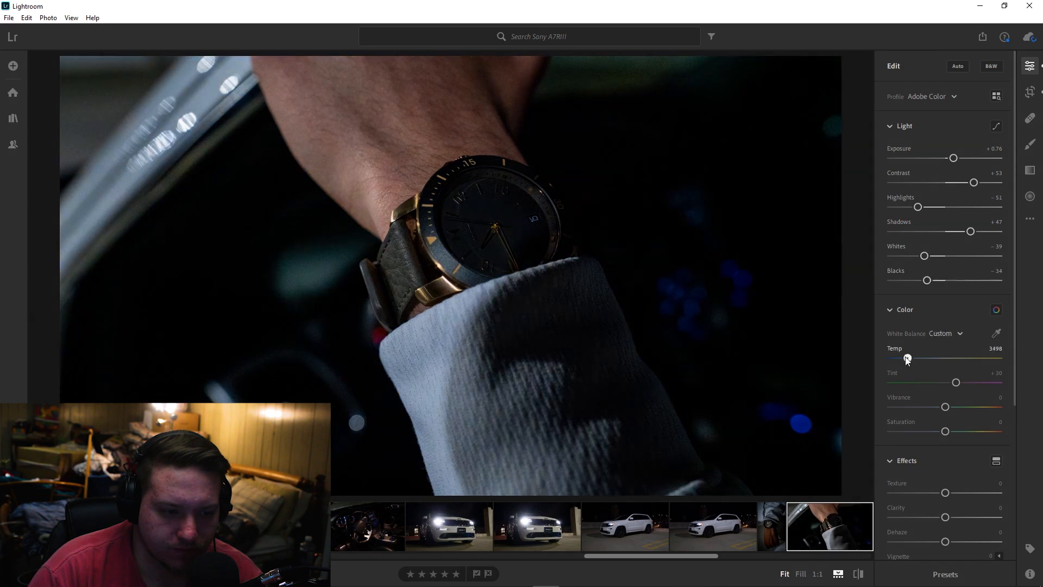
Set the wristwatch photo's saturation to +47, texture +54, clarity +42, dehaze +27, vignette −17 and noise reduction 42
left_click_drag(945, 430, 971, 431)
scroll(927, 408, "down", 1)
left_click_drag(945, 466, 974, 442)
left_click_drag(945, 490, 959, 491)
left_click_drag(945, 515, 936, 514)
scroll(924, 513, "down", 2)
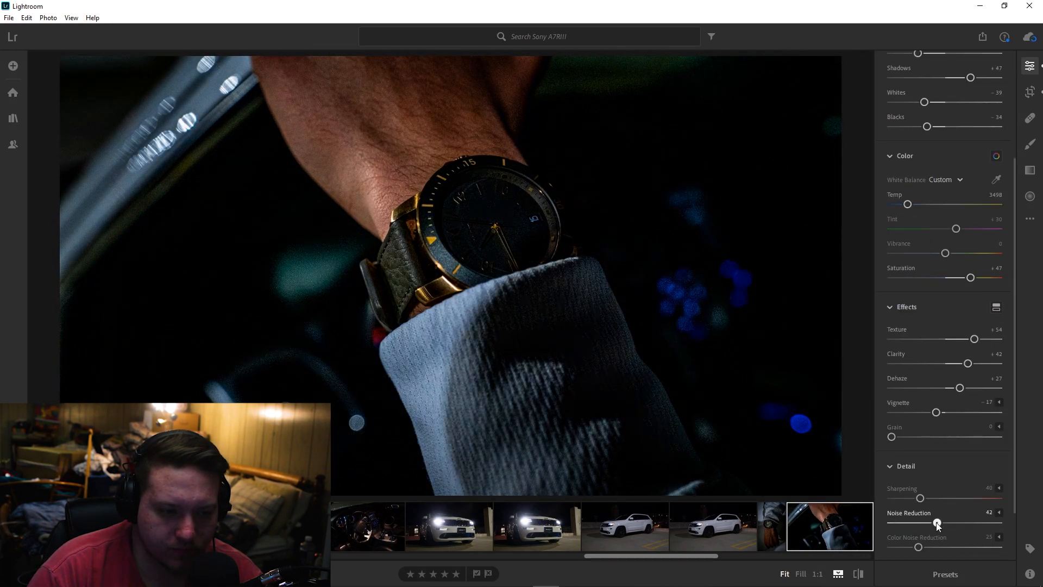
Set the wristwatch photo's exposure to +1.36 and contrast to +31, and compare the result with the original
scroll(945, 353, "up", 3)
left_click_drag(945, 158, 960, 158)
left_click(858, 573)
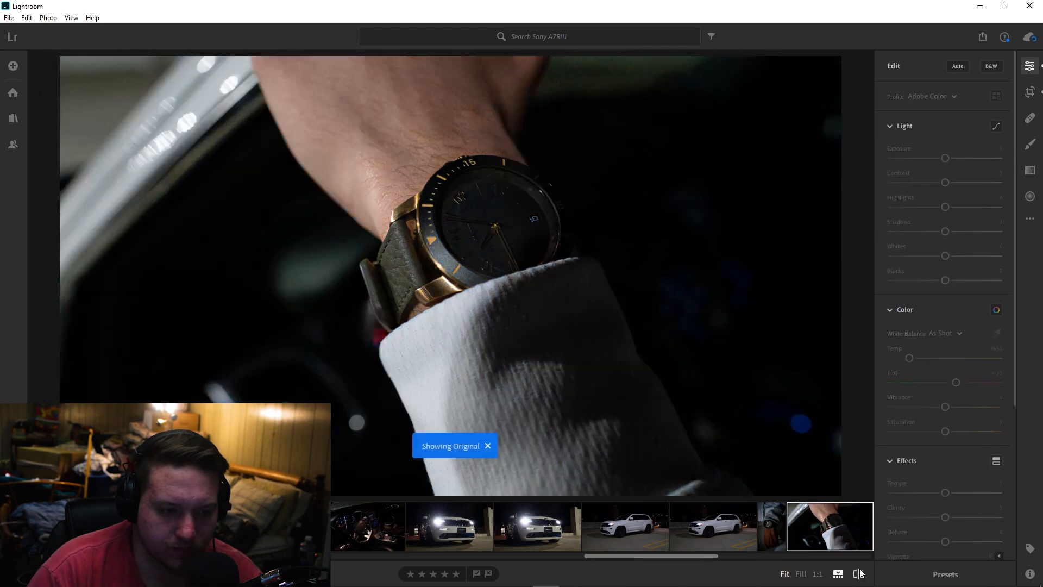
left_click(859, 573)
key("Right")
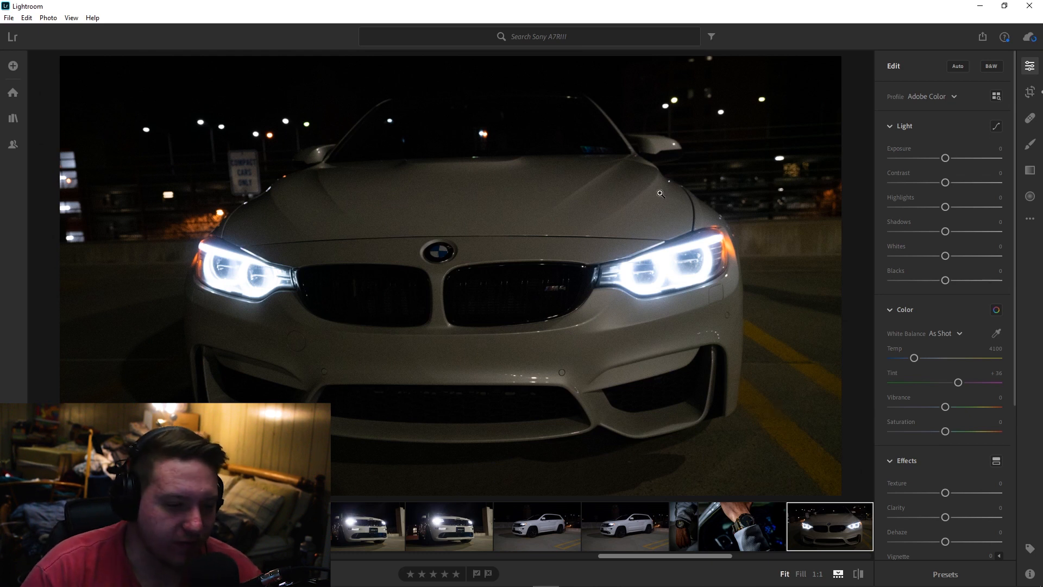
key("Left")
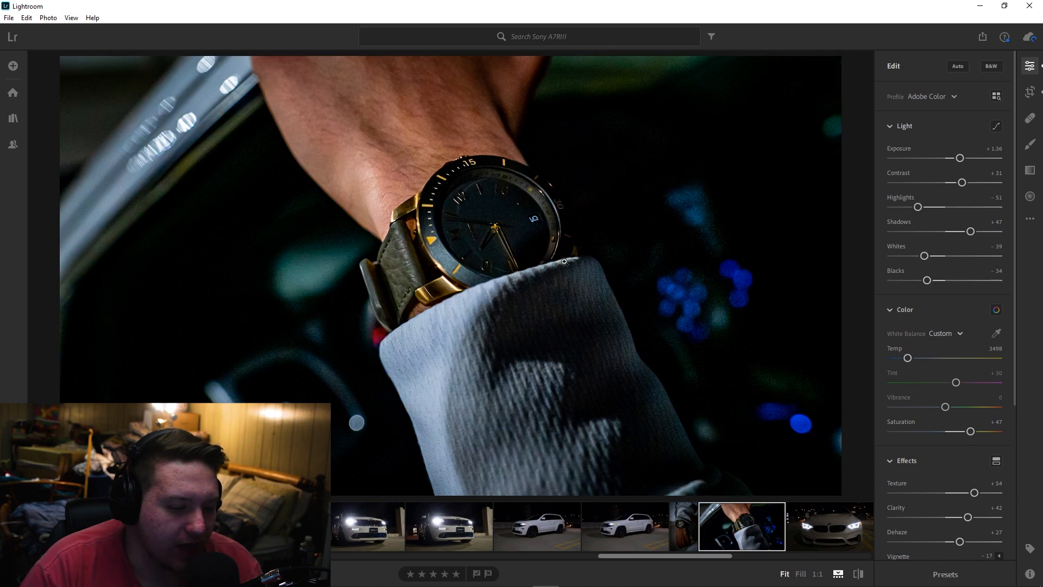
On the vertical BMW headlight close-up, set temperature 3539, shadows −15, whites +51 and blacks +33, raise the contrast and lower the highlights
key("Left")
key("Left")
key("Left")
key("Left")
key("Left")
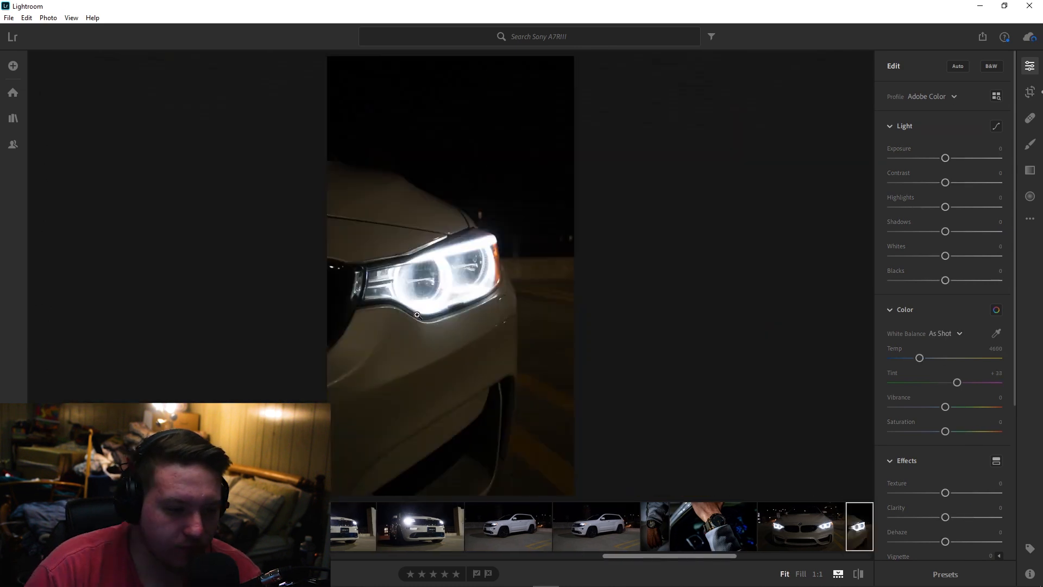
key("Left")
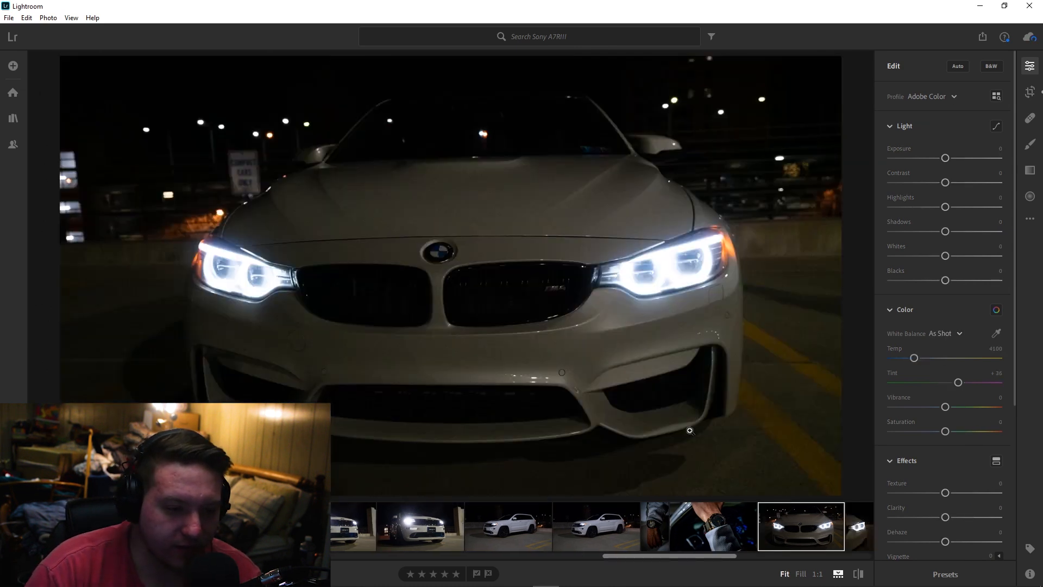
key("Right")
left_click_drag(920, 358, 909, 358)
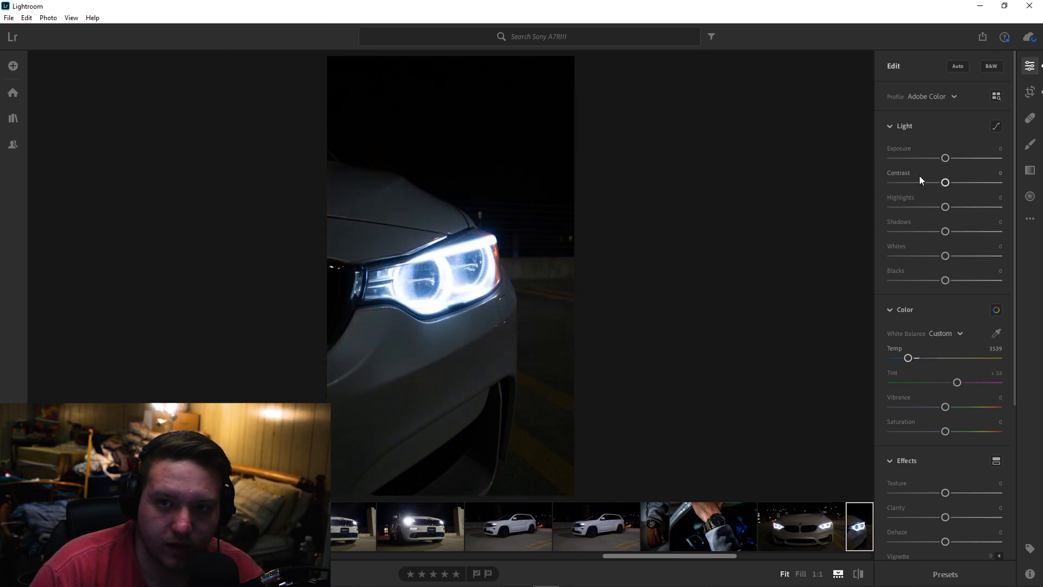
left_click_drag(945, 182, 949, 158)
left_click_drag(946, 207, 921, 210)
left_click_drag(949, 158, 976, 182)
left_click_drag(946, 232, 963, 281)
Set the headlight close-up's saturation to +33, texture +27, clarity +45, dehaze +20, vignette −24 and noise reduction 42, and compare it with the original
scroll(954, 364, "down", 3)
left_click_drag(945, 328, 963, 328)
left_click_drag(946, 414, 959, 390)
left_click_drag(945, 439, 932, 465)
scroll(932, 465, "down", 2)
left_click_drag(891, 522, 936, 522)
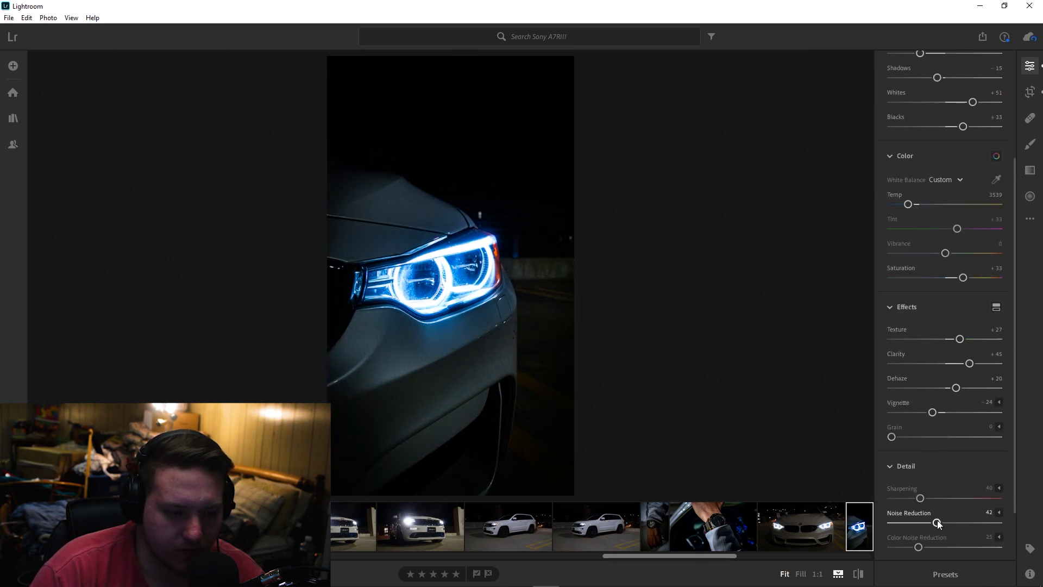
left_click(863, 574)
left_click(862, 574)
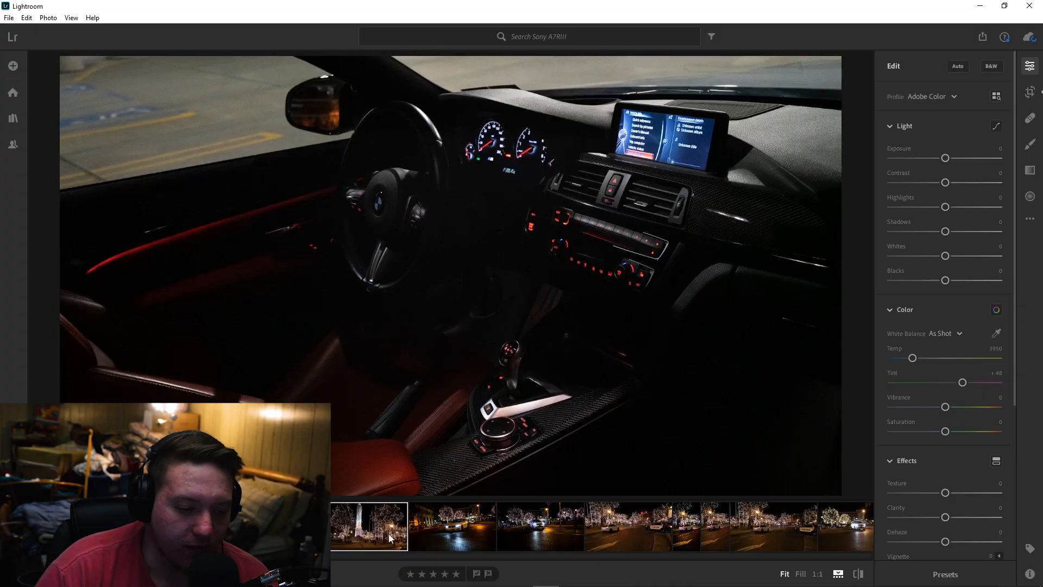
On the street photo with the Jeep and police car, set exposure +0.10, contrast +54, highlights +27, shadows −24, whites −21 and blacks −15
left_click(617, 515)
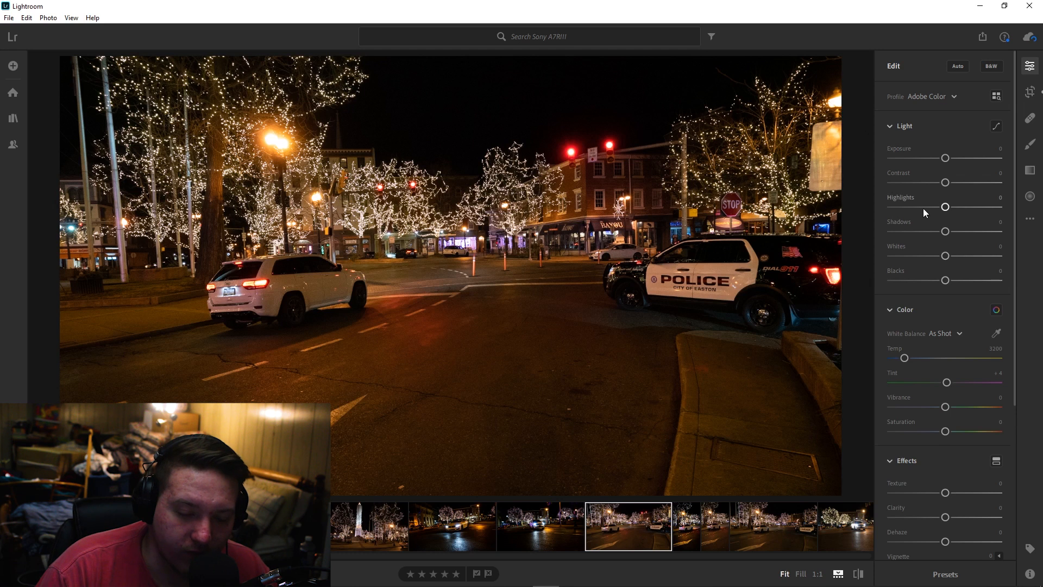
left_click_drag(945, 183, 973, 184)
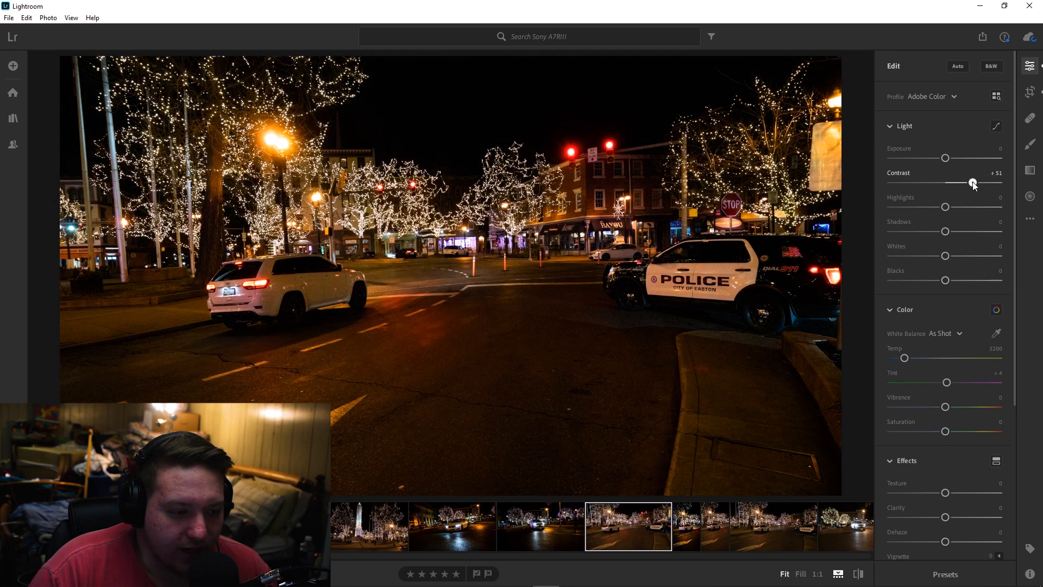
left_click_drag(947, 159, 946, 158)
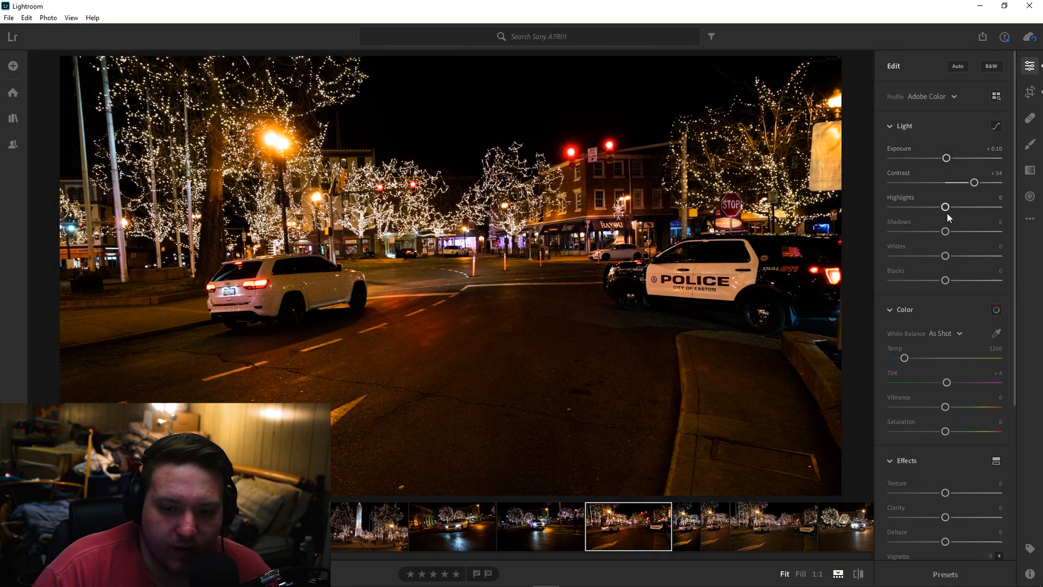
left_click_drag(945, 233, 960, 208)
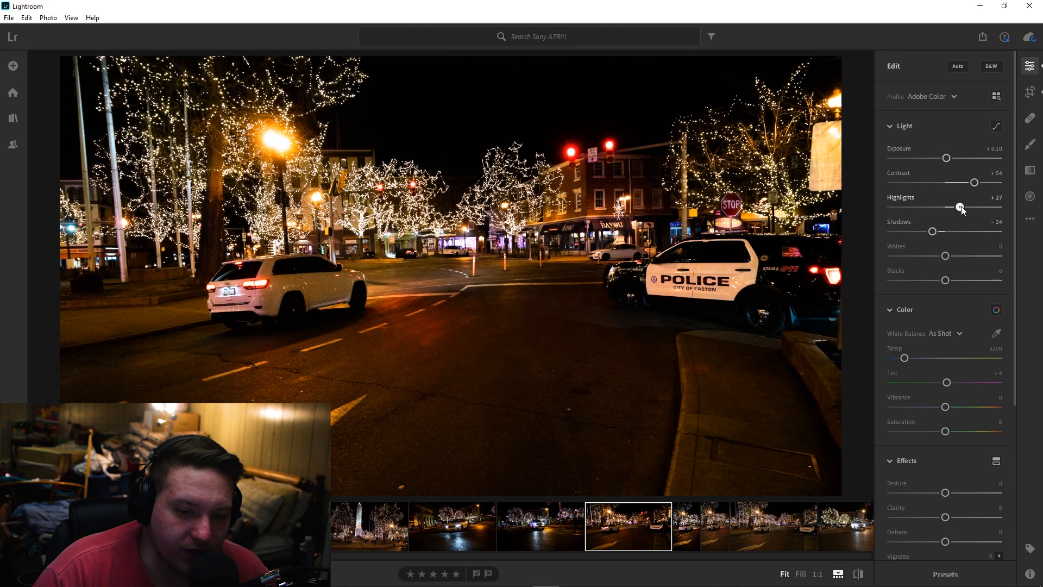
left_click_drag(945, 256, 936, 284)
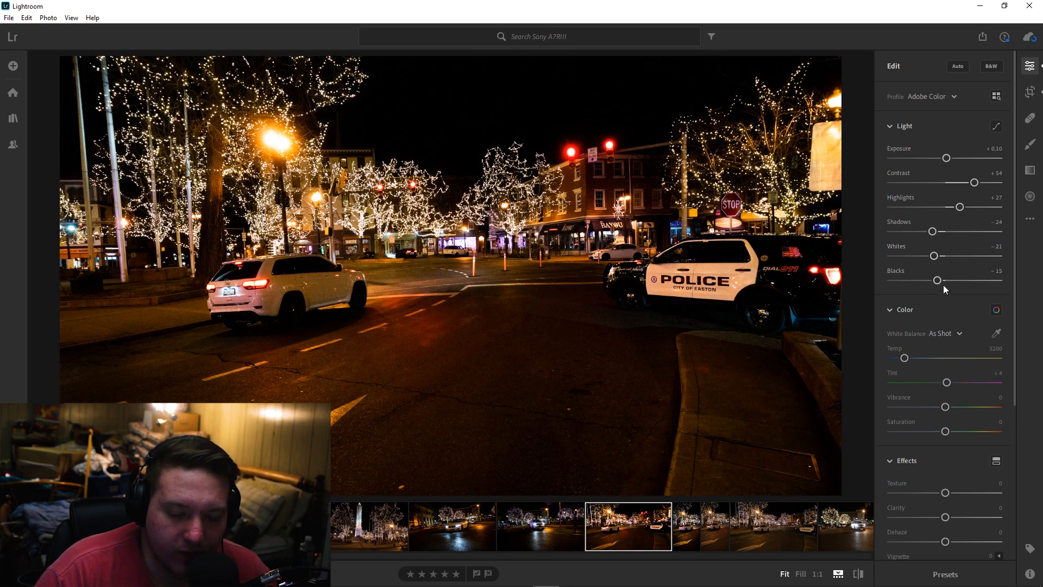
Set the police-car street photo's temperature to 2657, vibrance to −37 and saturation to +25
scroll(921, 313, "down", 1)
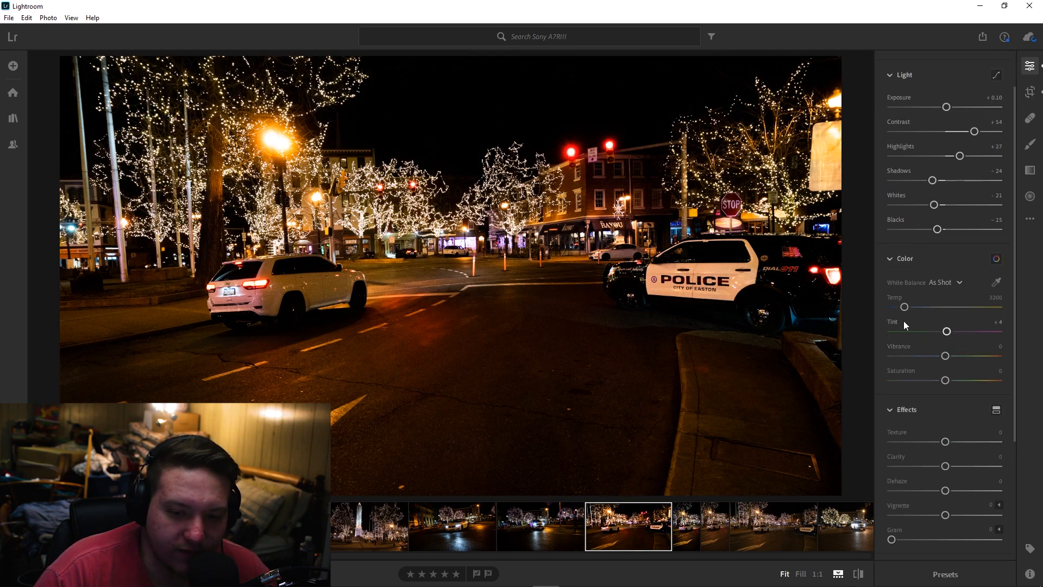
left_click_drag(904, 308, 898, 309)
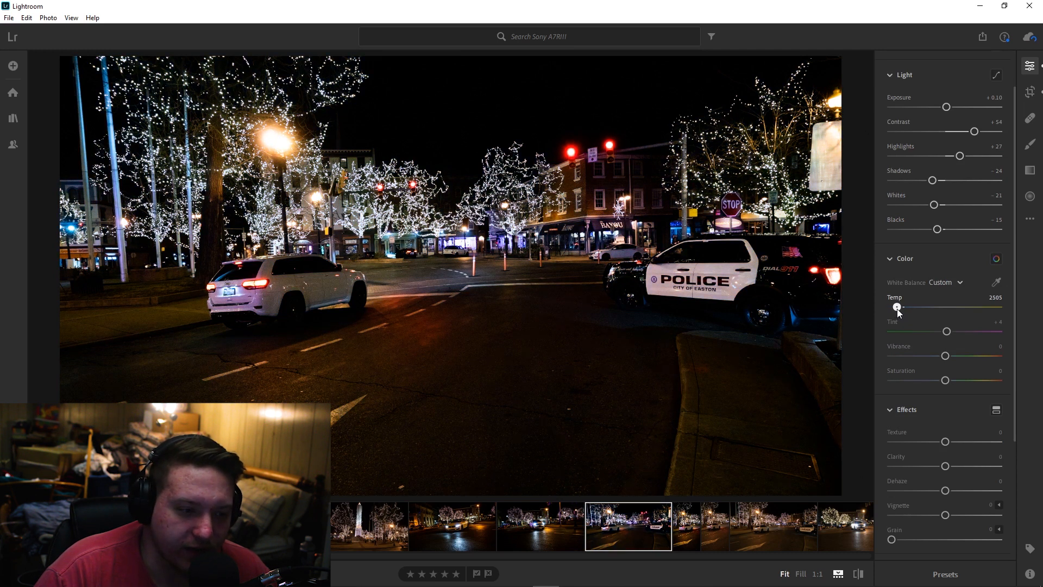
left_click_drag(899, 308, 899, 311)
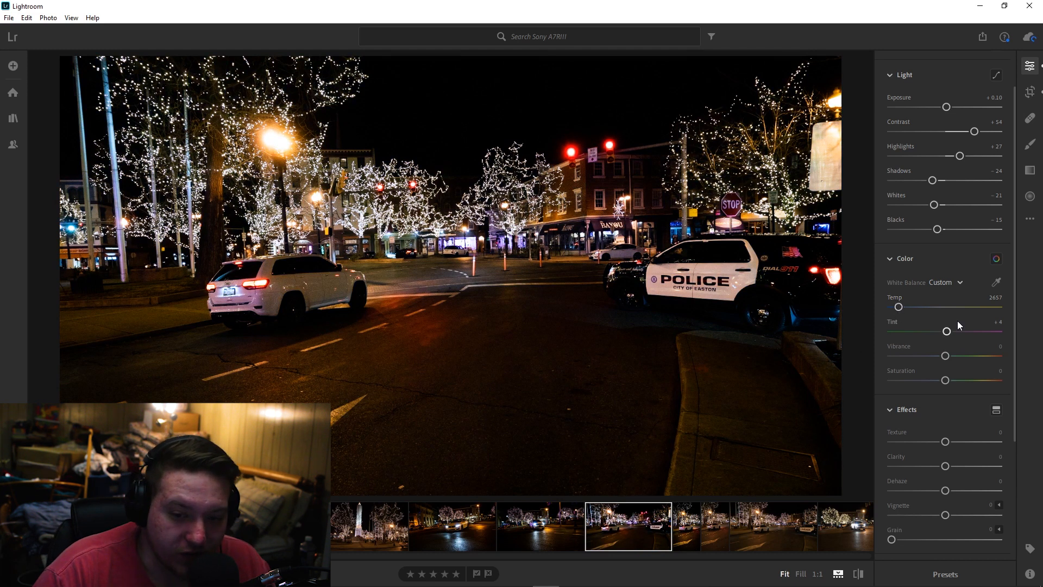
left_click_drag(945, 380, 953, 380)
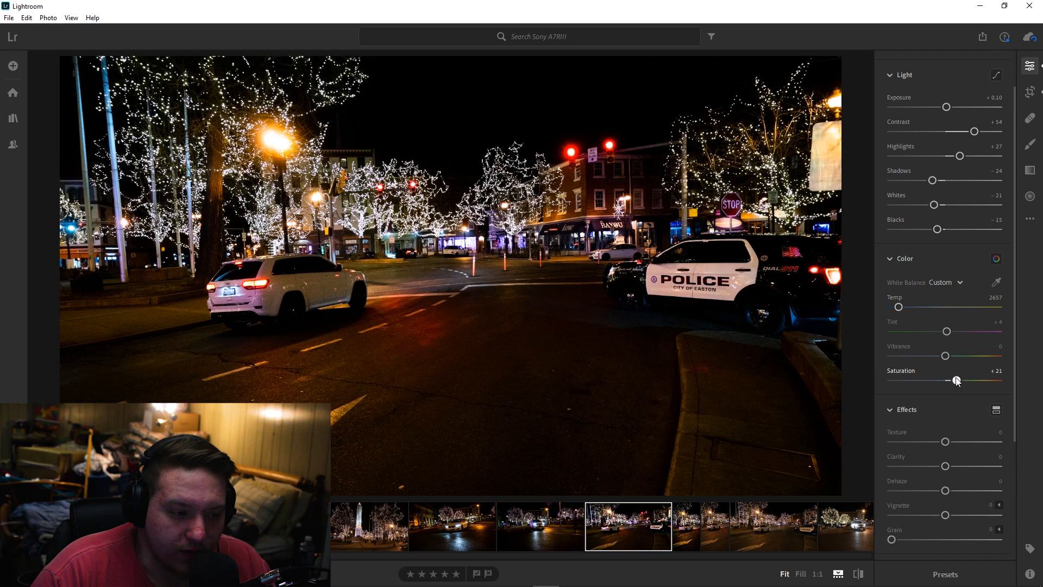
mouse_move(945, 355)
left_mouse_down()
mouse_move(911, 359)
mouse_move(927, 354)
left_mouse_up()
Set the street photo's texture to +33, clarity +52, dehaze +19, vignette −18 and noise reduction 46, and reduce its contrast to +41
scroll(921, 416, "down", 1)
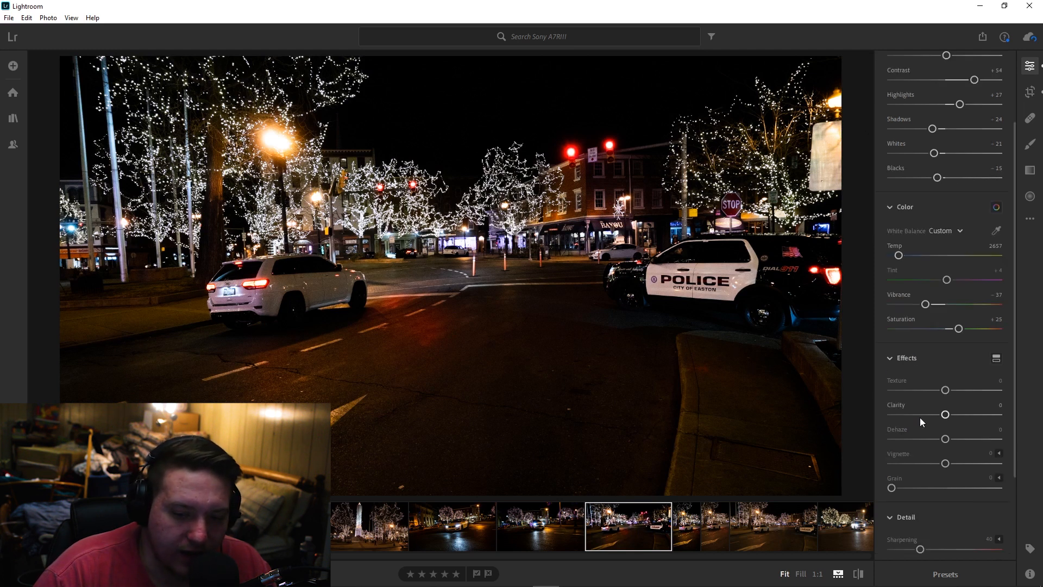
left_click_drag(946, 415, 976, 424)
left_click_drag(945, 390, 959, 390)
scroll(917, 446, "down", 1)
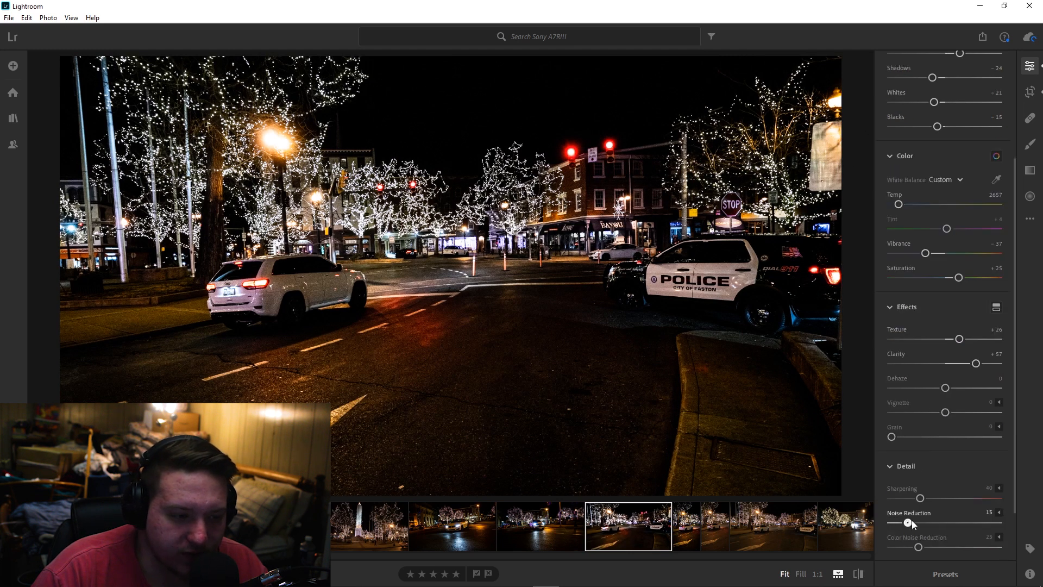
left_click_drag(931, 518, 941, 519)
left_click_drag(959, 339, 935, 412)
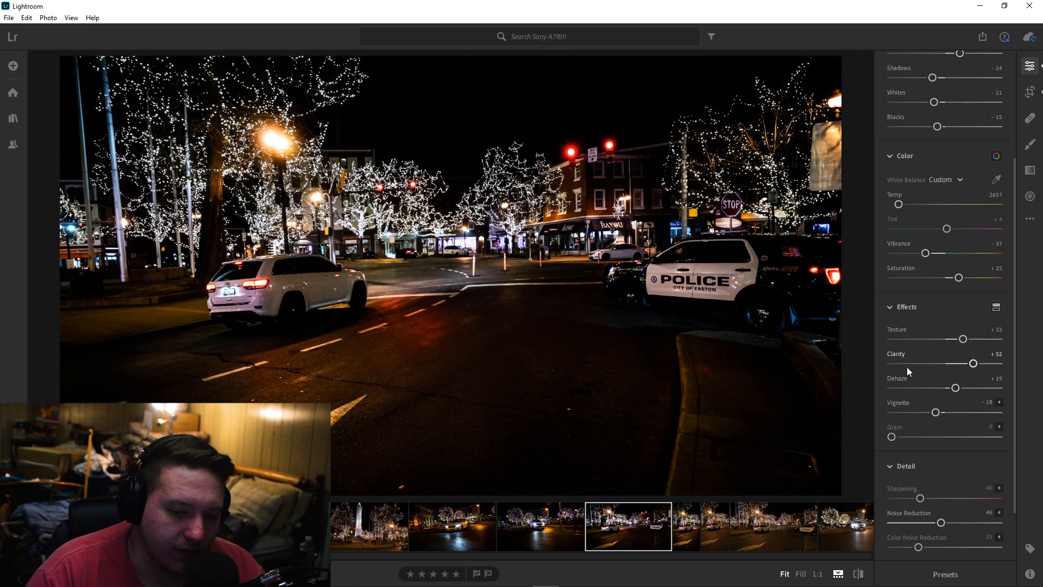
scroll(915, 392, "down", 1)
scroll(914, 391, "up", 4)
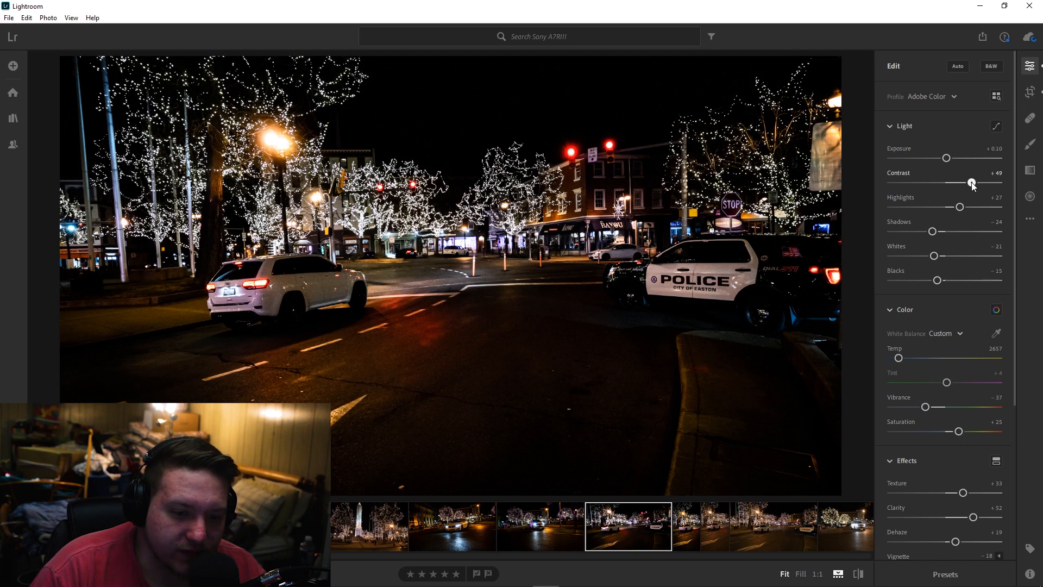
Review the street photos that follow, up to the side view of the white Jeep driving past the lit trees
key("Right")
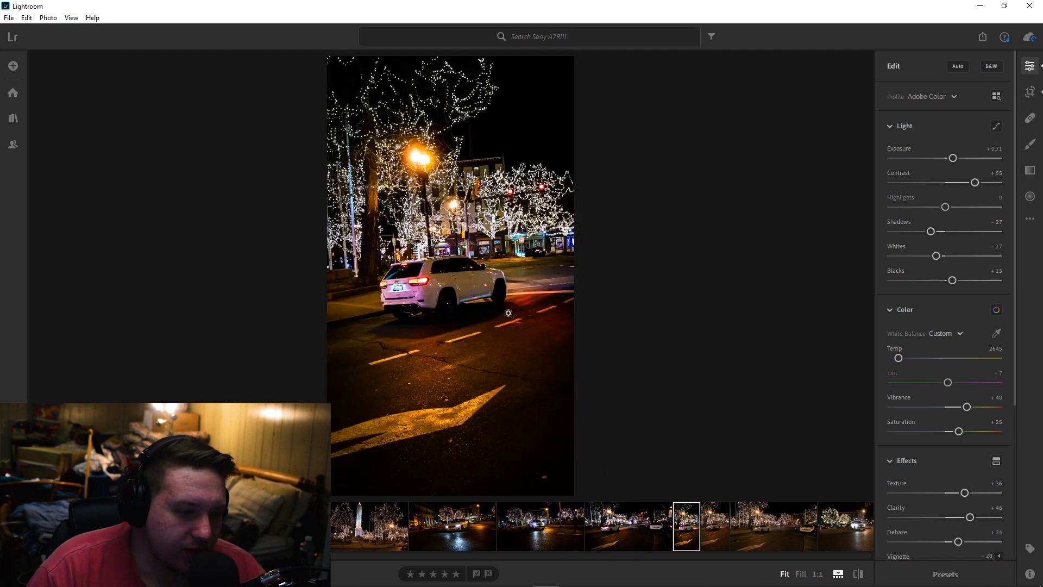
key("Right")
key("Left")
key("Right")
key("Right")
key("Right")
key("Right")
key("Right")
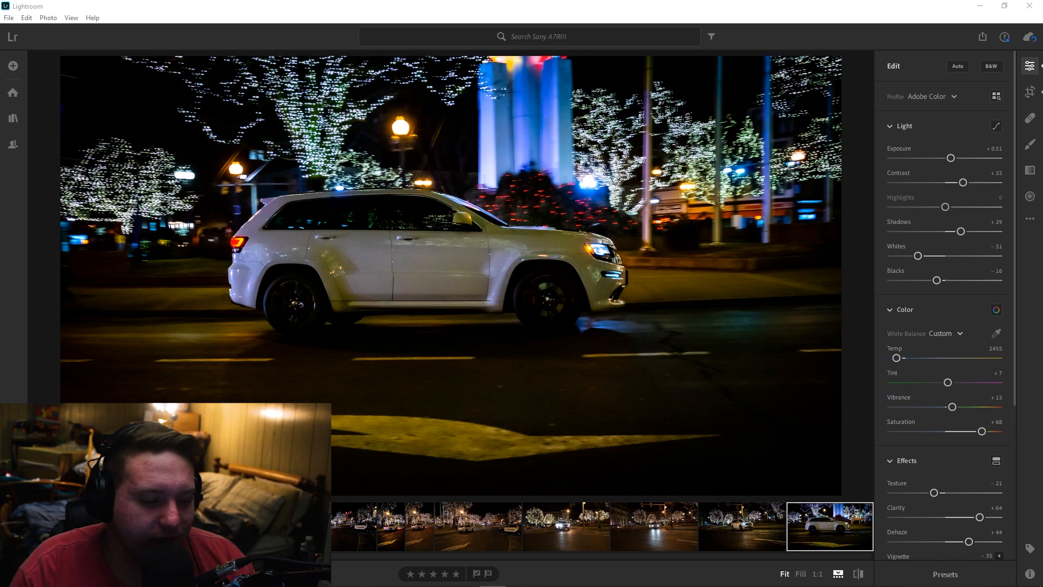
Select the BMW, Jeep and police-car street shots together and compare how their edits match
scroll(452, 527, "up", 5)
left_click(462, 526)
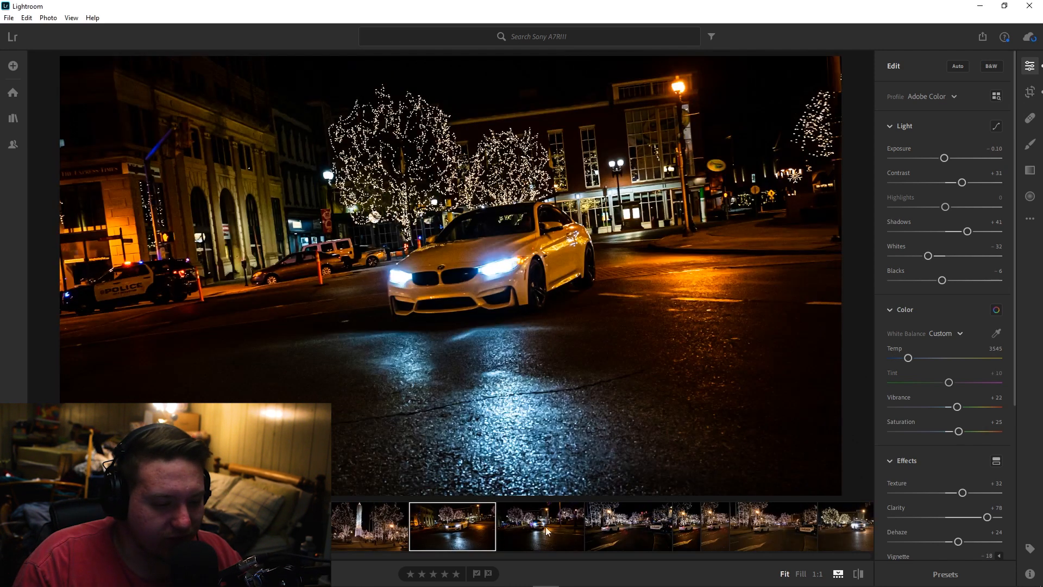
left_click(608, 536)
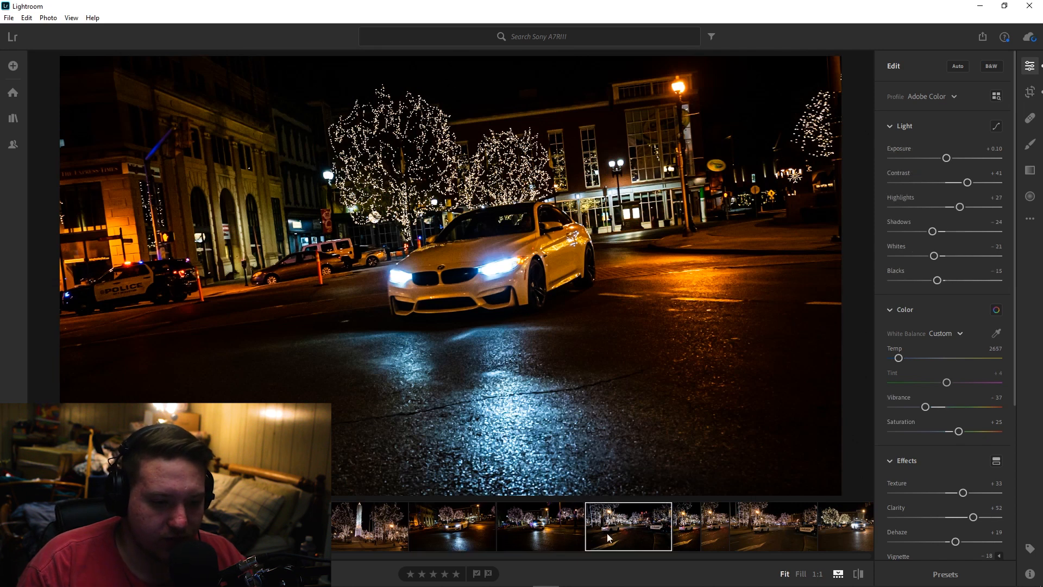
left_click(469, 526, "shift")
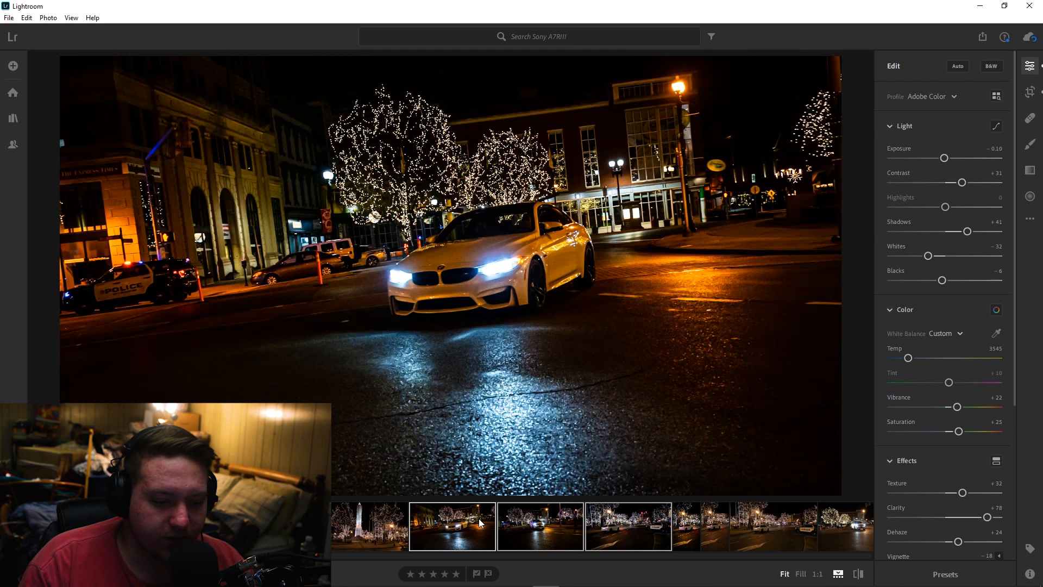
left_click(571, 528)
left_click(638, 535)
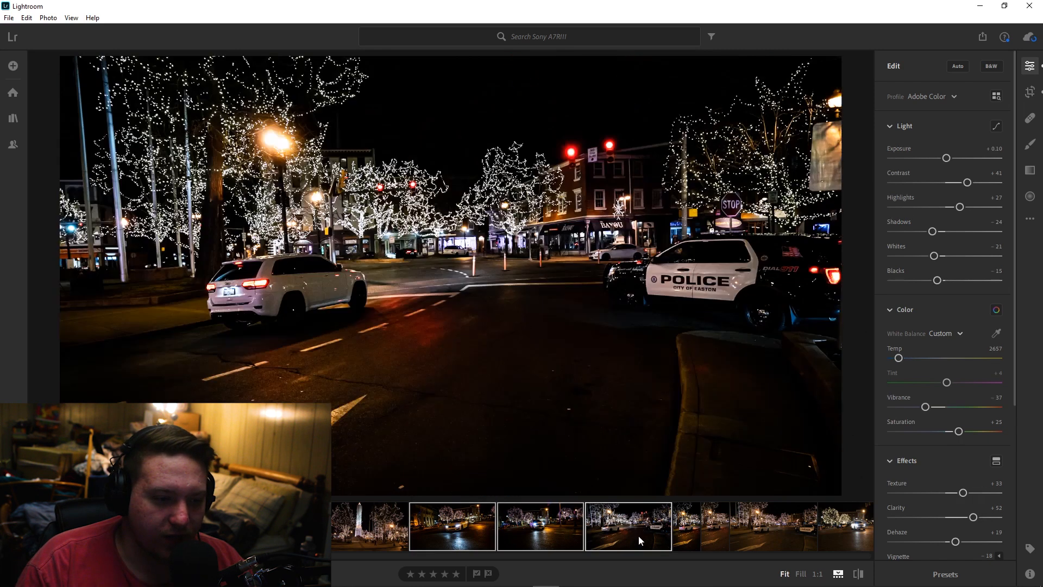
Check the BMW street shot against the oncoming Jeep street shot, and set the Jeep shot's contrast to +39
left_click(473, 530)
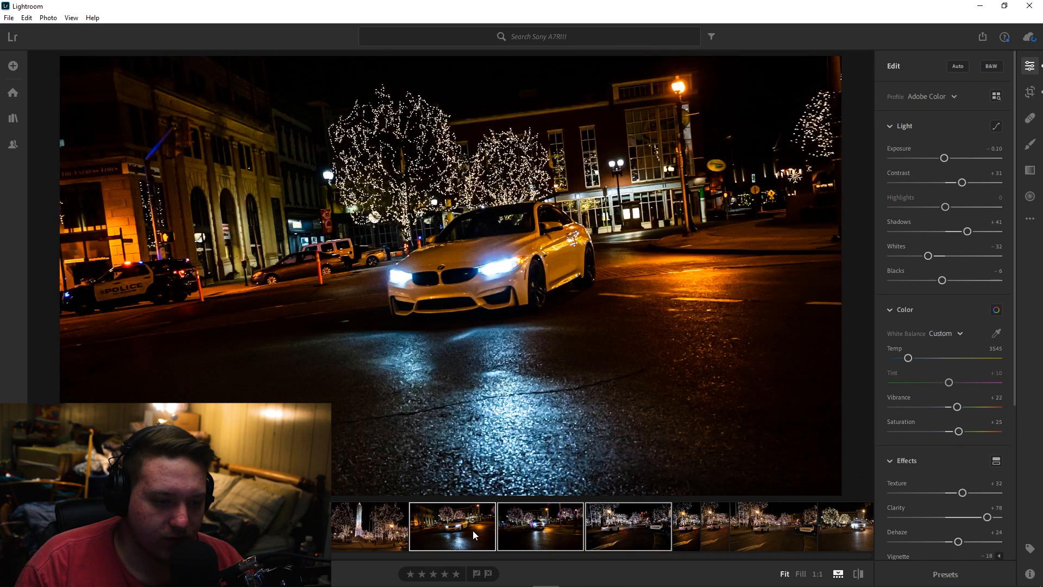
left_click(525, 529)
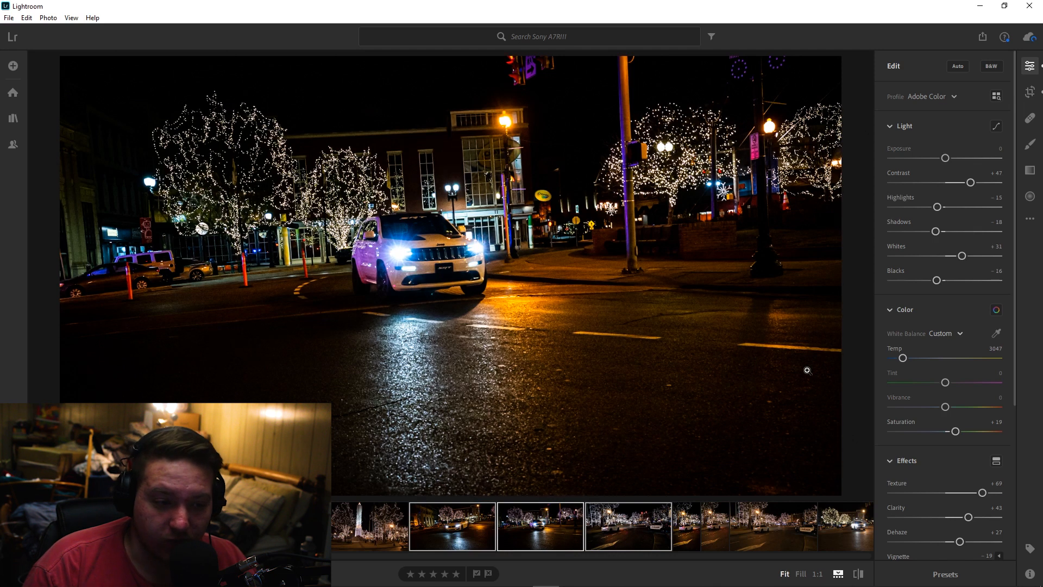
left_click_drag(970, 182, 966, 182)
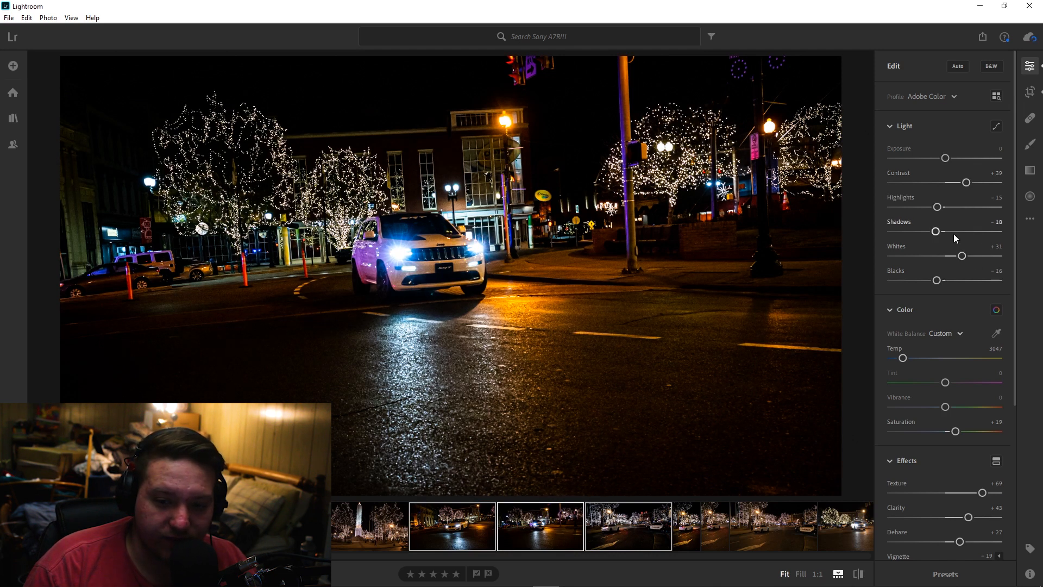
Set the oncoming Jeep shot's whites to +43 and compare it with the BMW and police-car street shots
mouse_move(962, 255)
left_mouse_down()
mouse_move(932, 255)
mouse_move(968, 256)
left_mouse_up()
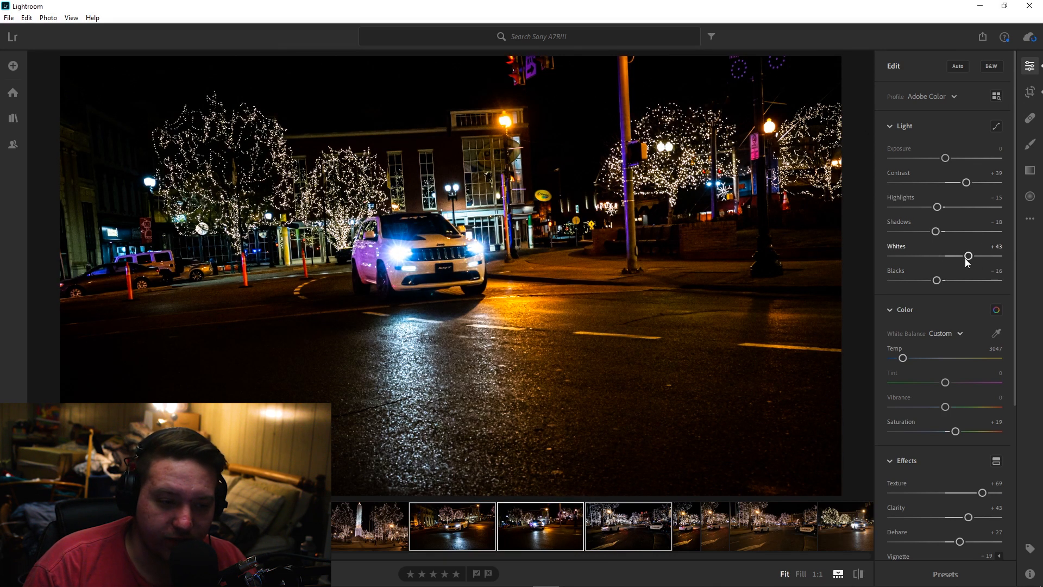
left_click(535, 527)
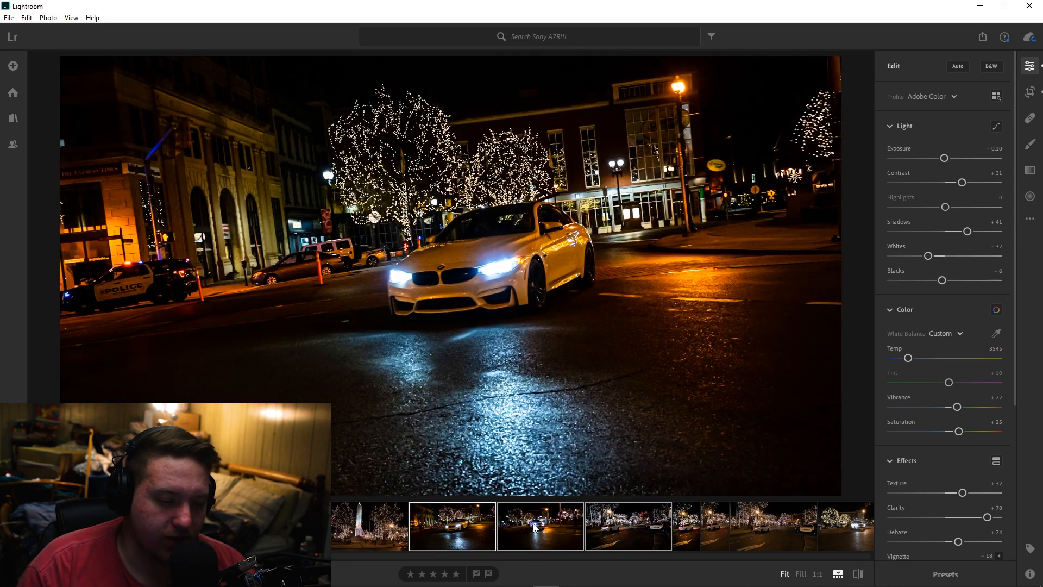
left_click(535, 527)
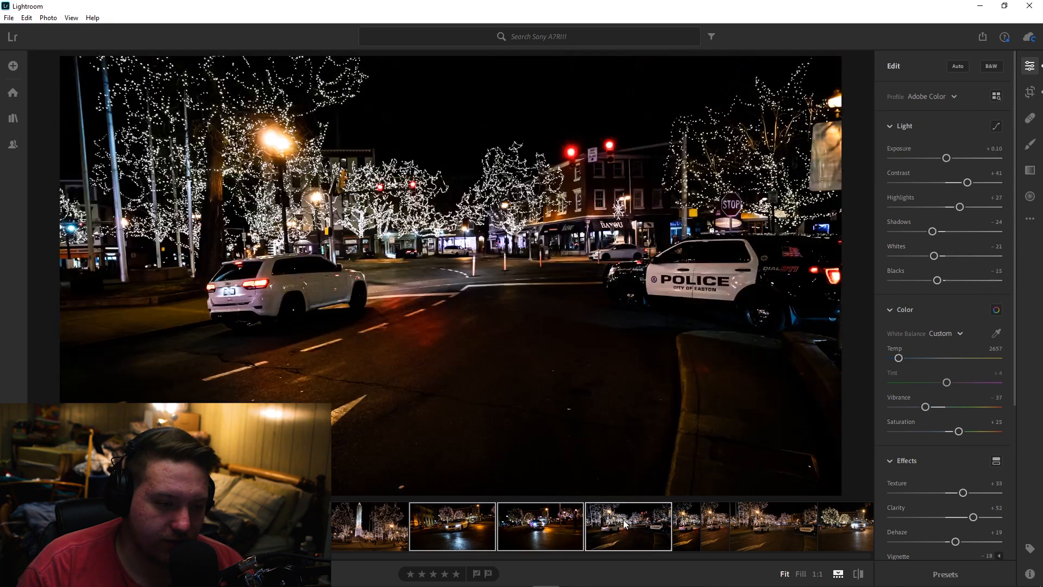
left_click(441, 527)
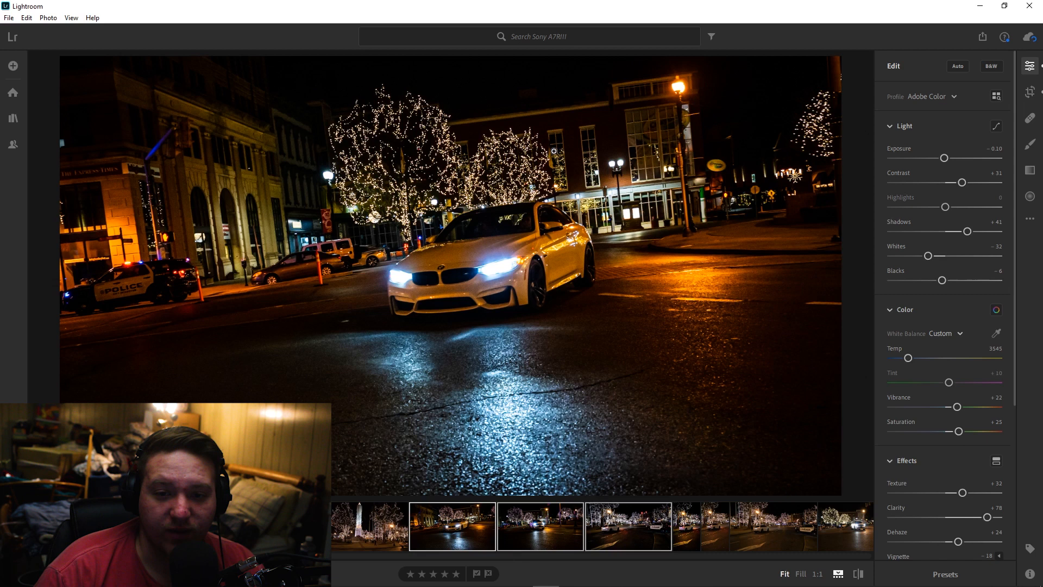
Start a custom export of the three selected photos as JPG at full size and 100% quality, checking the additional options
left_click(982, 38)
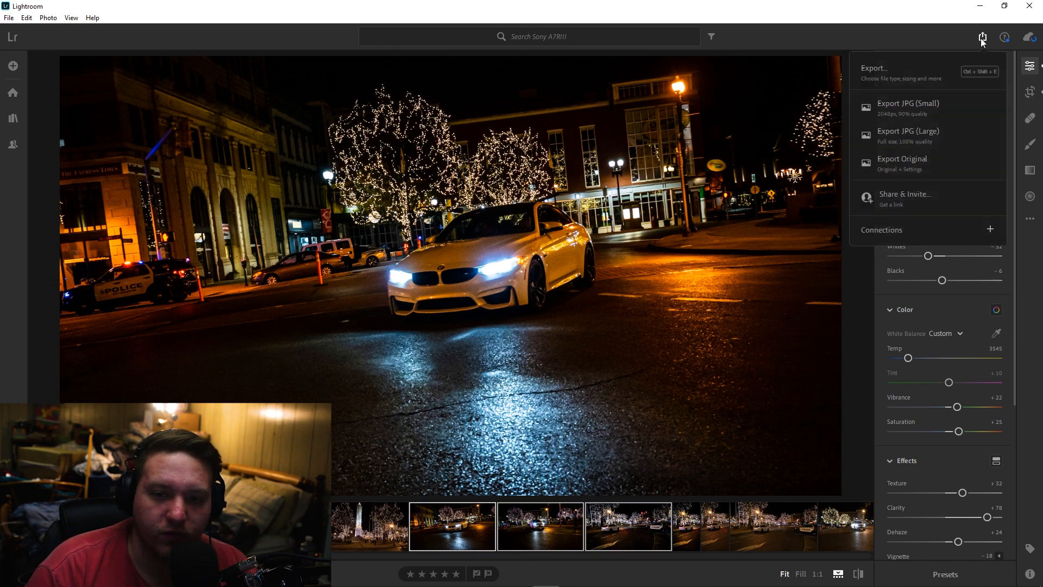
left_click(891, 69)
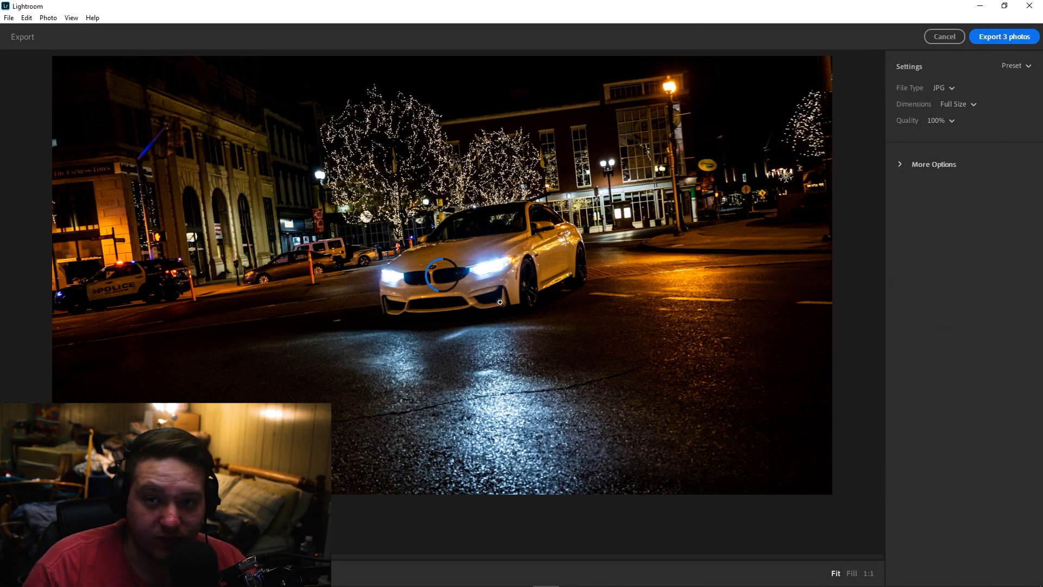
left_click(940, 88)
left_click(942, 88)
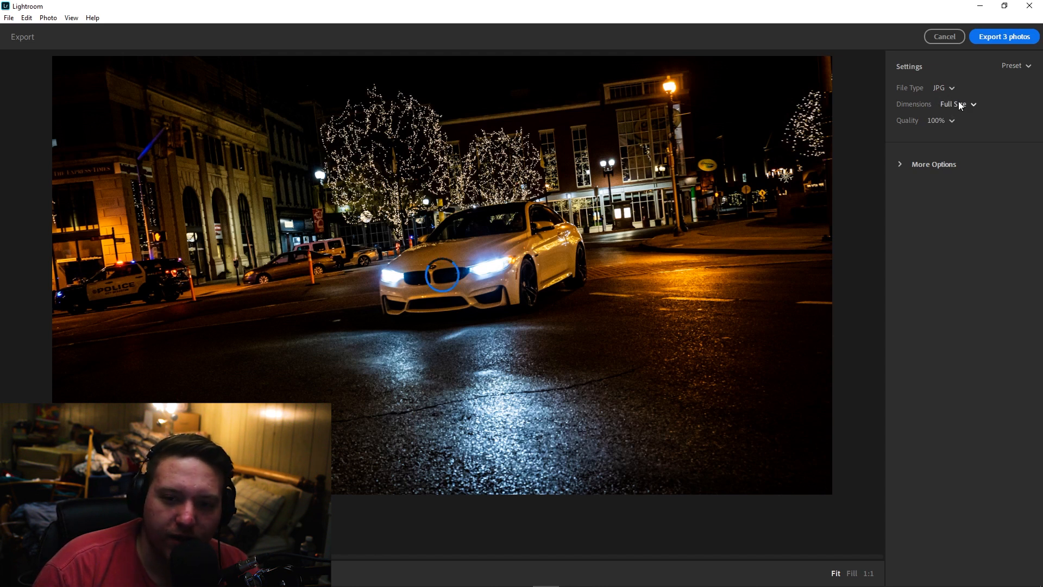
left_click(958, 103)
left_click(959, 102)
left_click(936, 123)
left_click(900, 161)
left_click(899, 161)
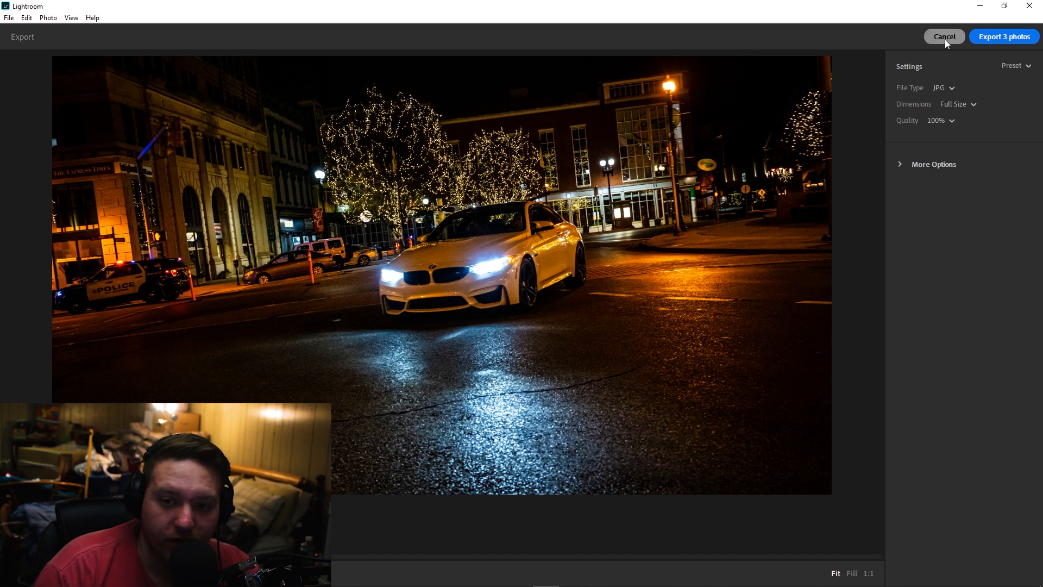
Export the three photos into a subfolder of the Sony A7RIII folder on the D: drive
left_click(1005, 36)
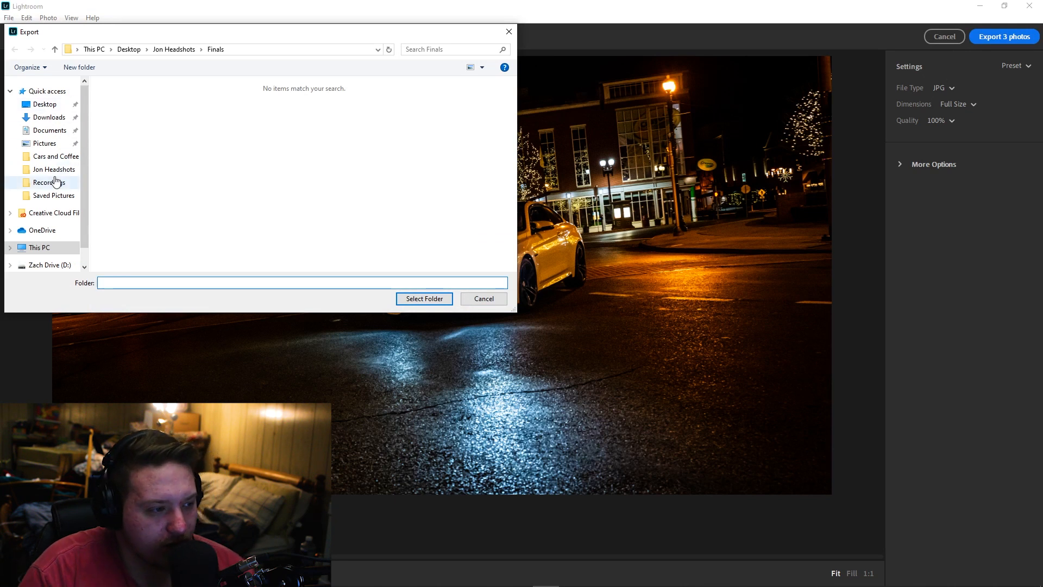
left_click(50, 265)
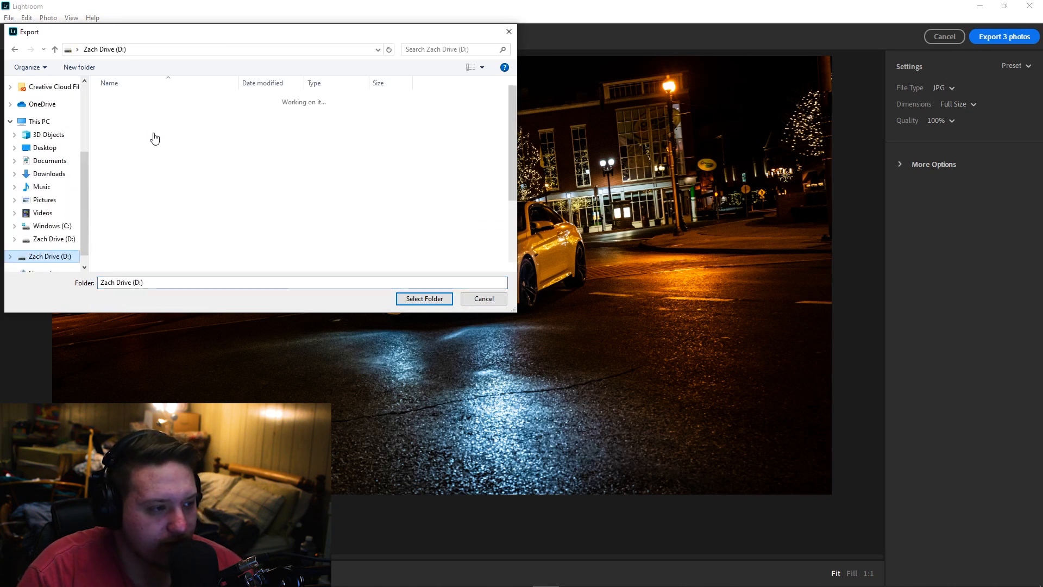
scroll(154, 135, "down", 2)
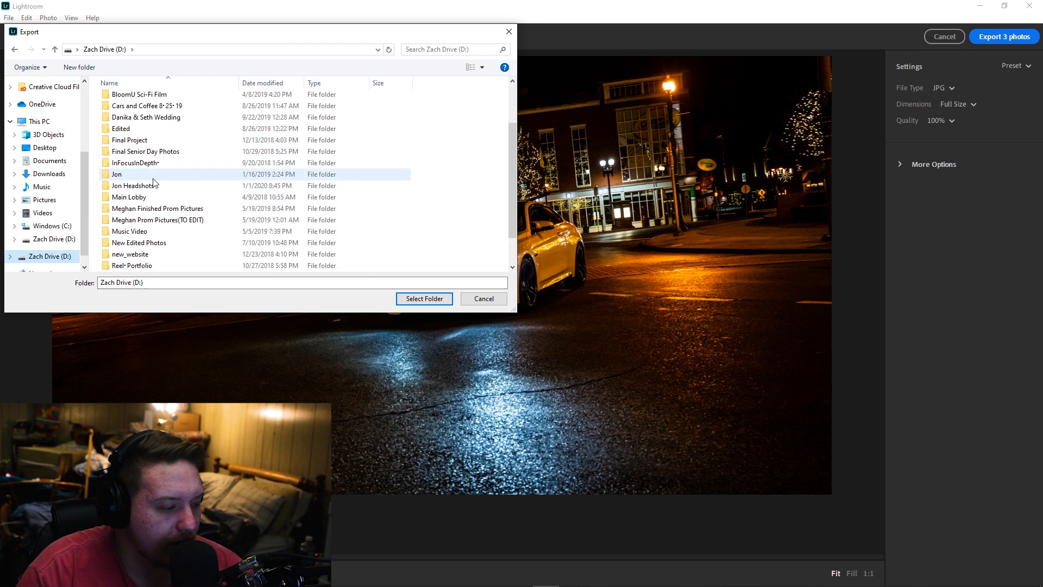
scroll(162, 179, "down", 1)
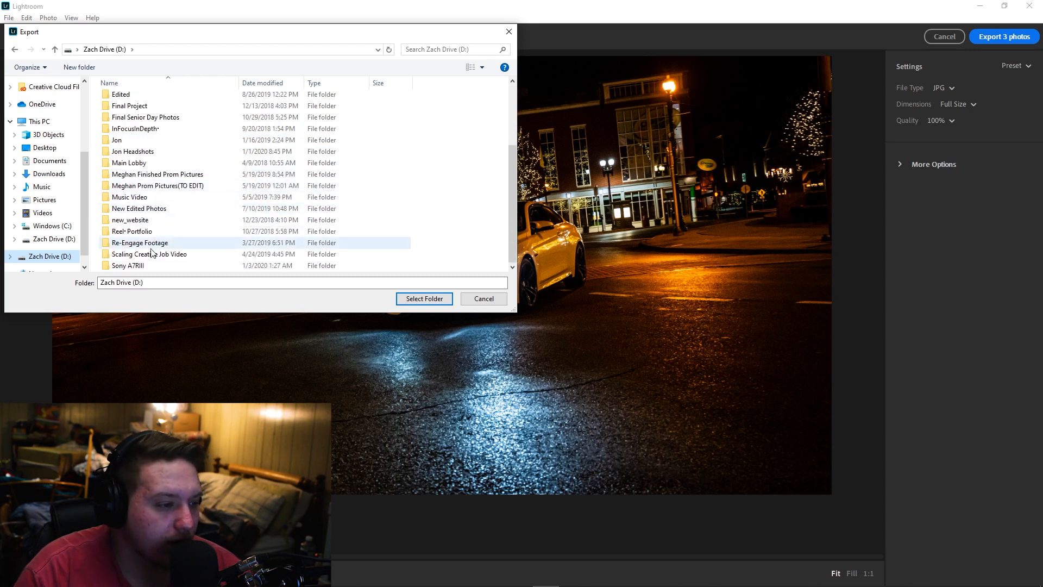
double_click(131, 266)
left_click(131, 100)
double_click(131, 102)
left_click(404, 297)
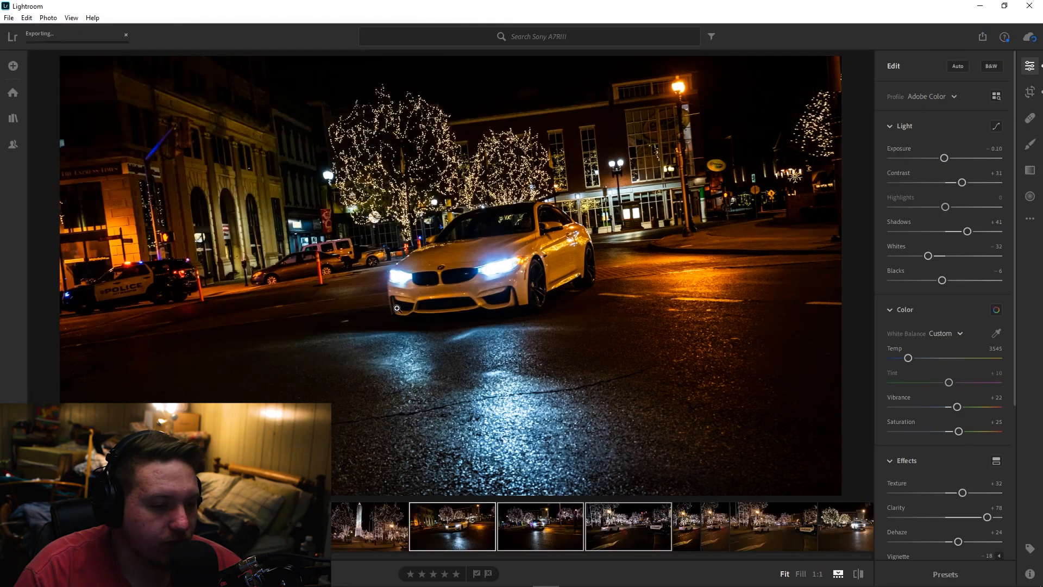